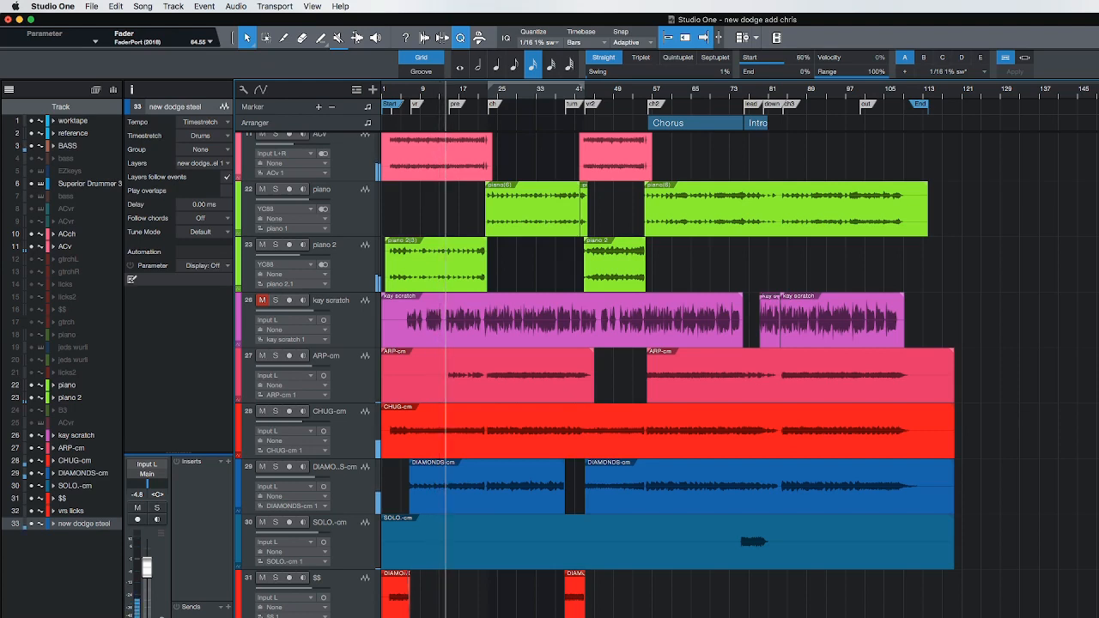
View the mixer console's channel strips during playback and hide the console again.
{"action": "key", "text": "F3"}
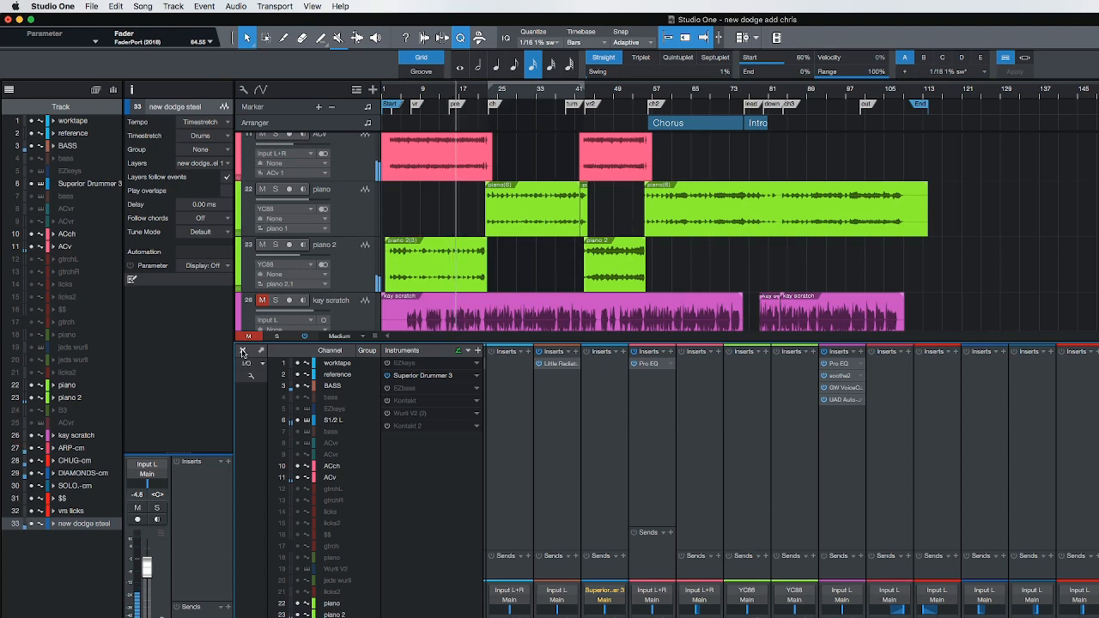
{"action": "key", "text": "F3"}
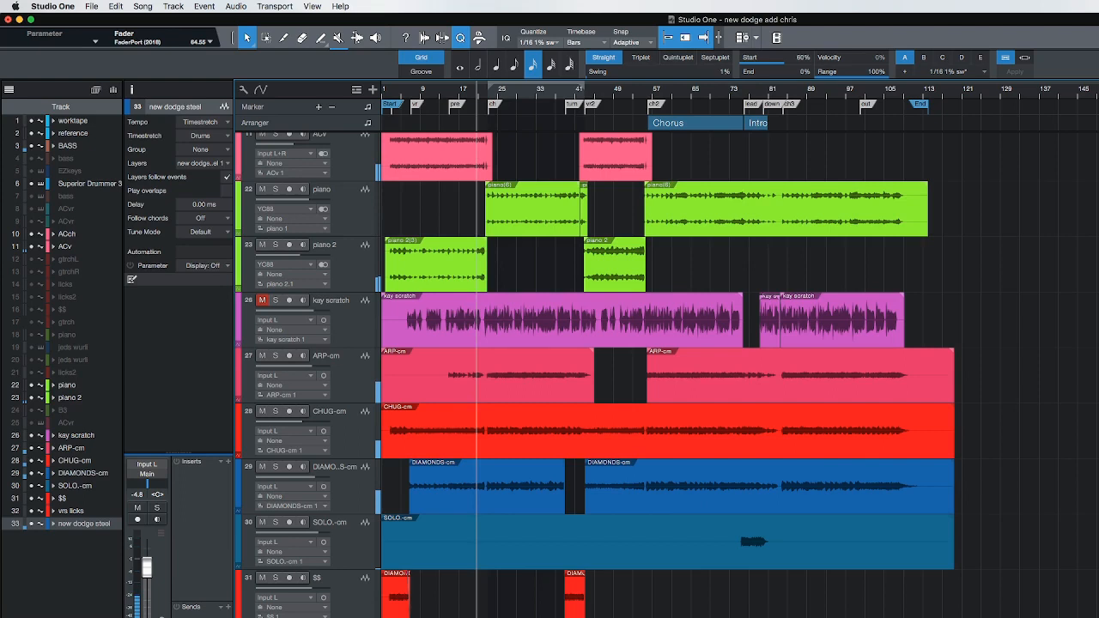
{"action": "key", "text": "F3"}
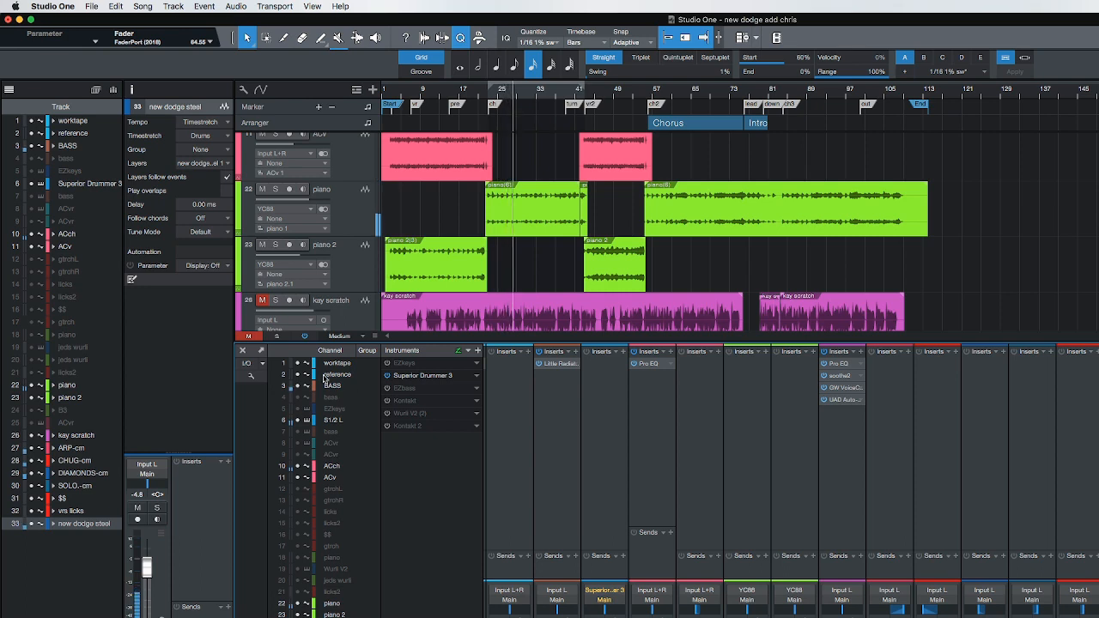
{"action": "key", "text": "F3"}
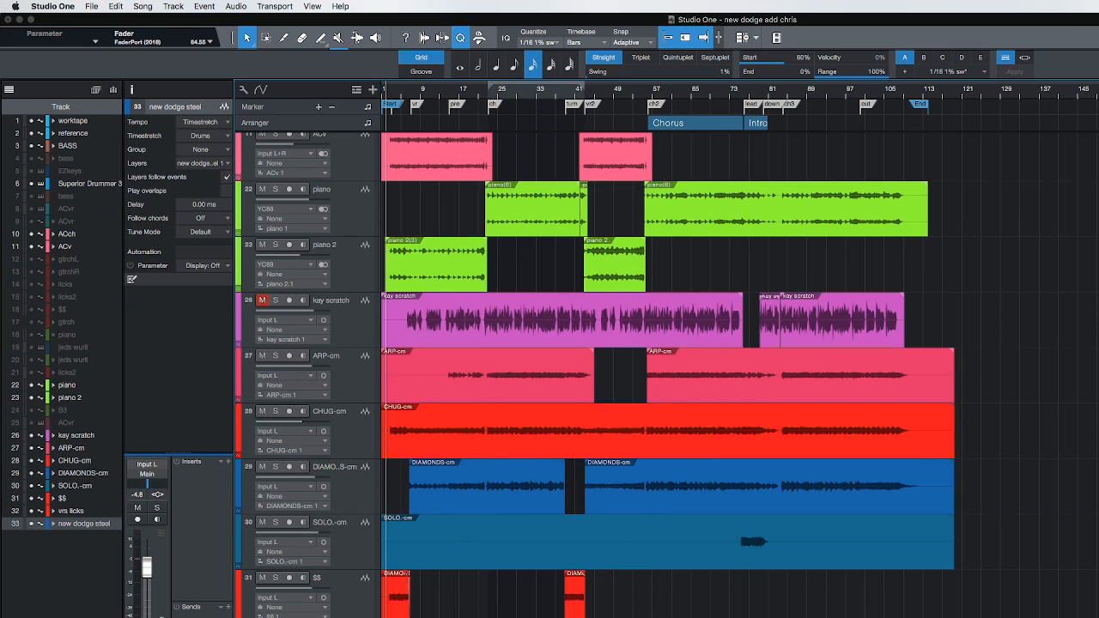
Shrink the track heights so that every track fits in the arrangement at once.
{"action": "key", "text": "shift+w"}
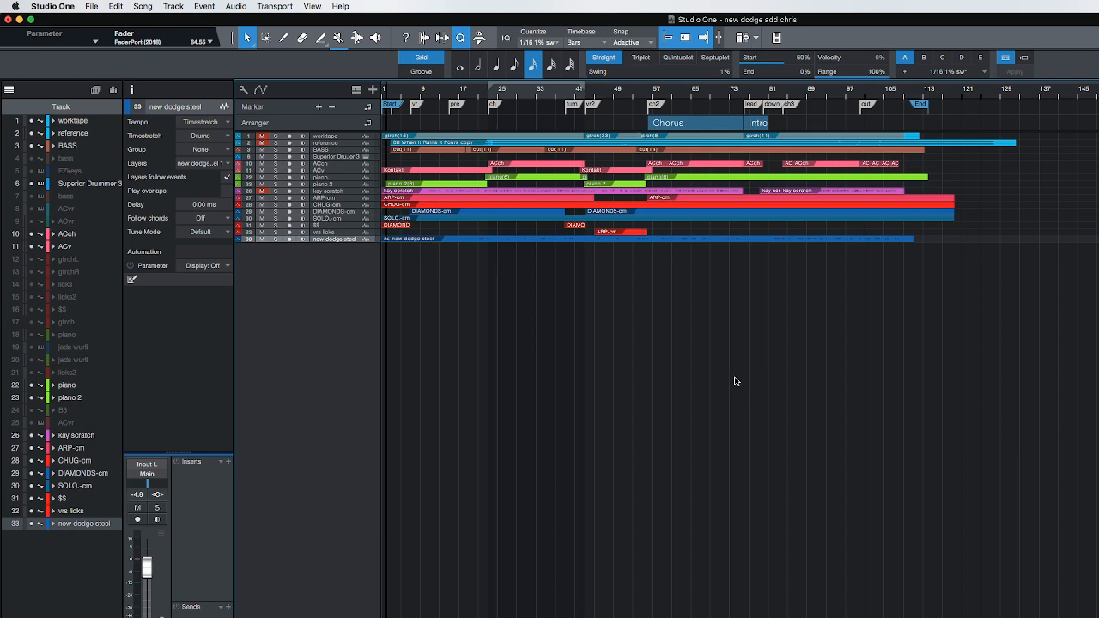
{"action": "scroll", "coordinate": [739, 383], "scroll_direction": "up", "scroll_amount": 10}
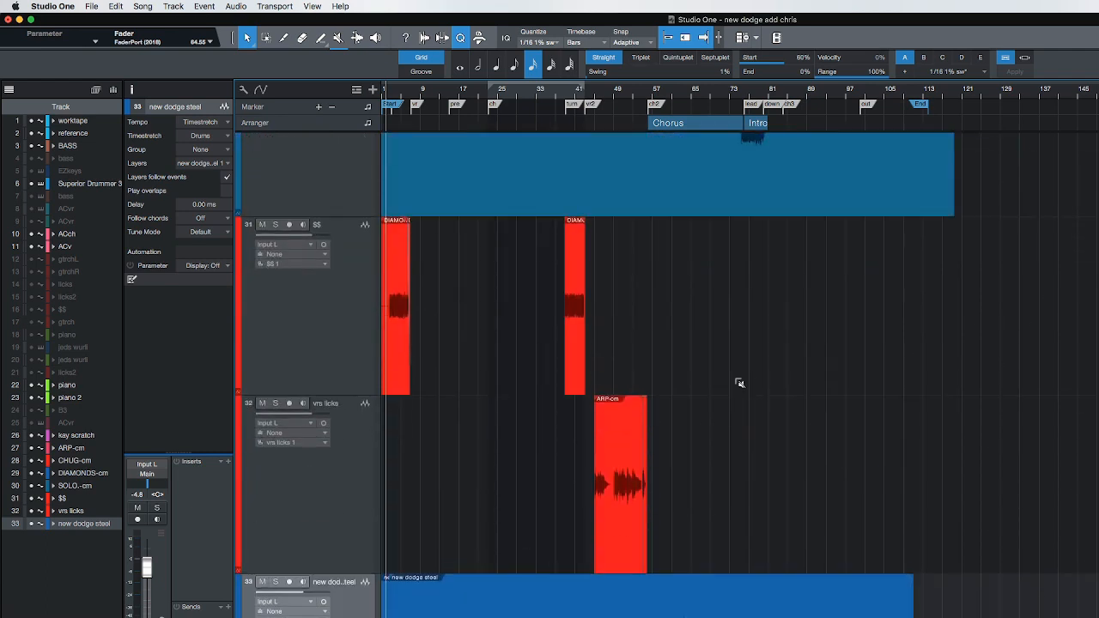
{"action": "scroll", "coordinate": [739, 383], "scroll_direction": "down", "scroll_amount": 10}
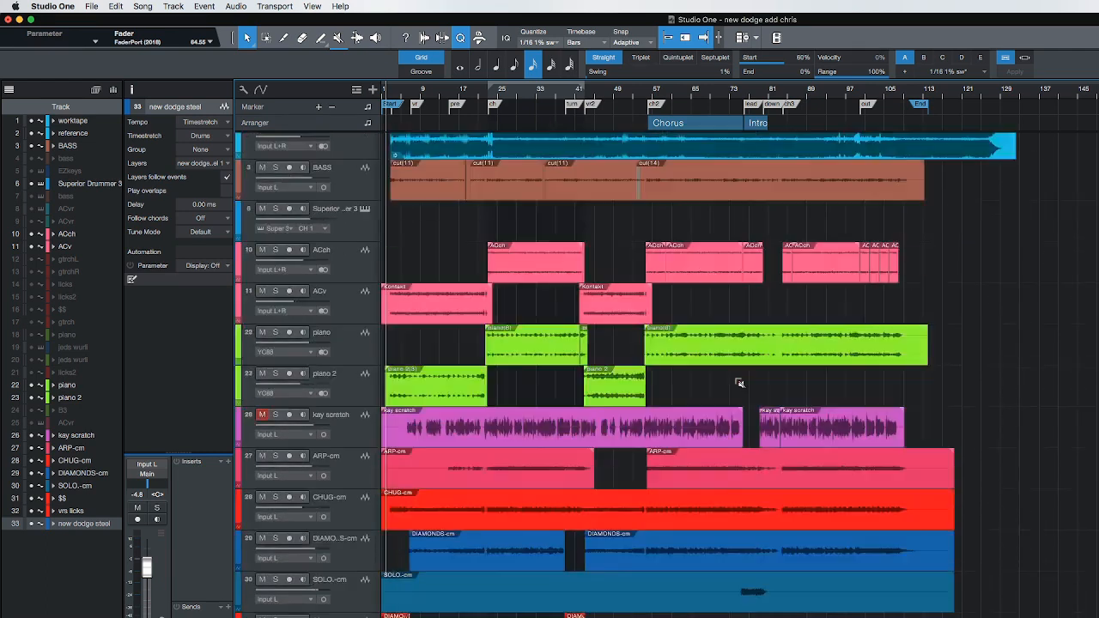
{"action": "scroll", "coordinate": [739, 383], "scroll_direction": "up", "scroll_amount": 5}
{"action": "scroll", "coordinate": [739, 383], "scroll_direction": "up", "scroll_amount": 5}
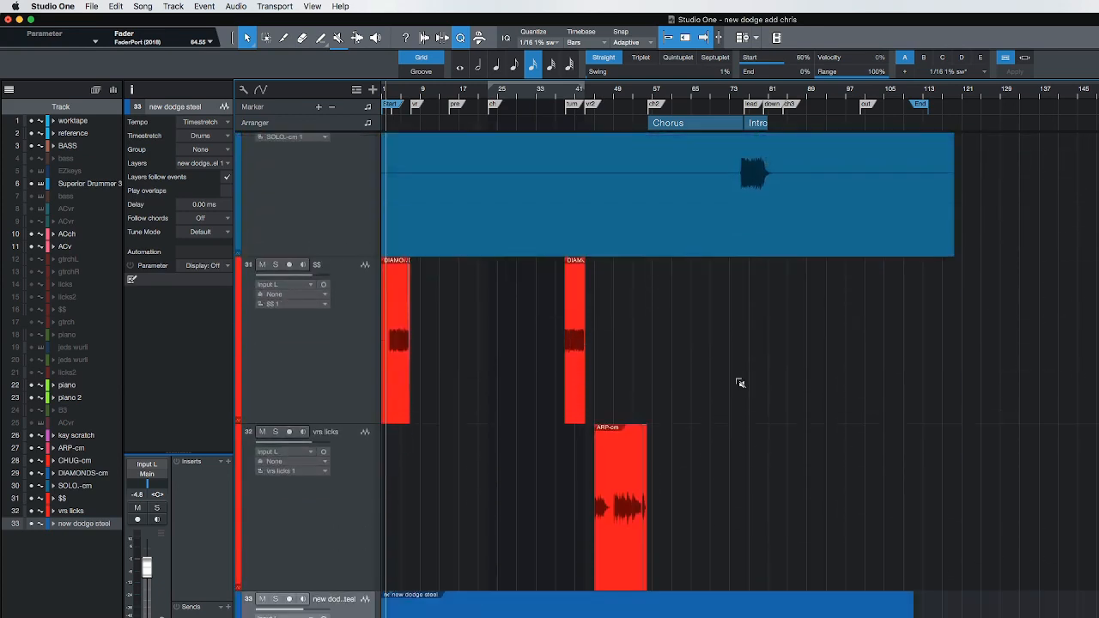
{"action": "scroll", "coordinate": [739, 383], "scroll_direction": "down", "scroll_amount": 10}
{"action": "scroll", "coordinate": [739, 383], "scroll_direction": "down", "scroll_amount": 3}
{"action": "scroll", "coordinate": [739, 383], "scroll_direction": "up", "scroll_amount": 6}
{"action": "scroll", "coordinate": [739, 383], "scroll_direction": "down", "scroll_amount": 4}
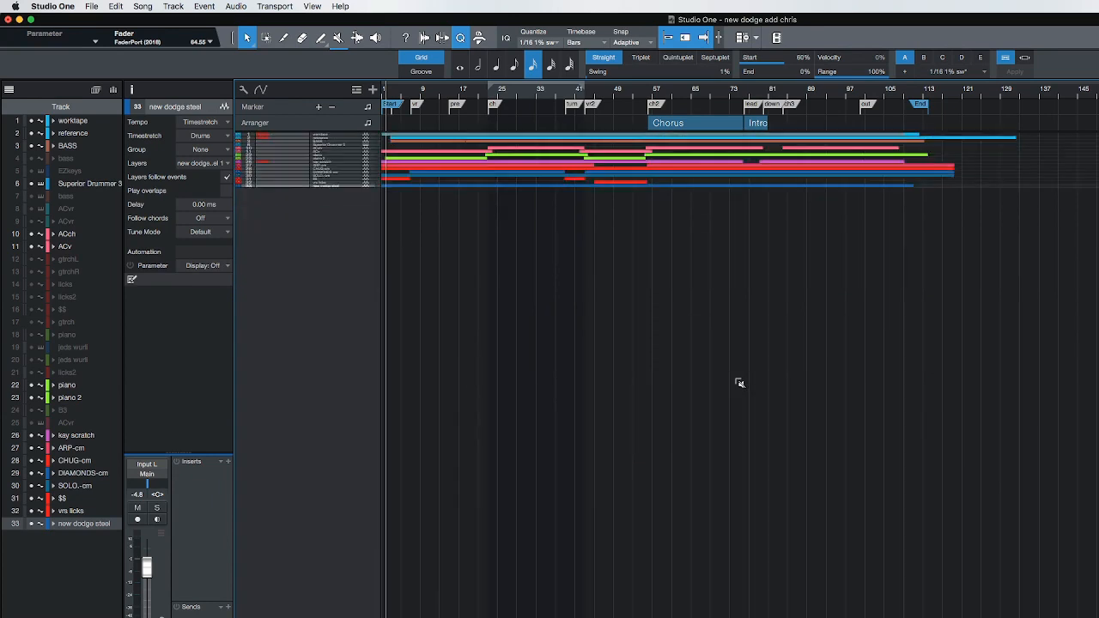
{"action": "scroll", "coordinate": [429, 382], "scroll_direction": "up", "scroll_amount": 1}
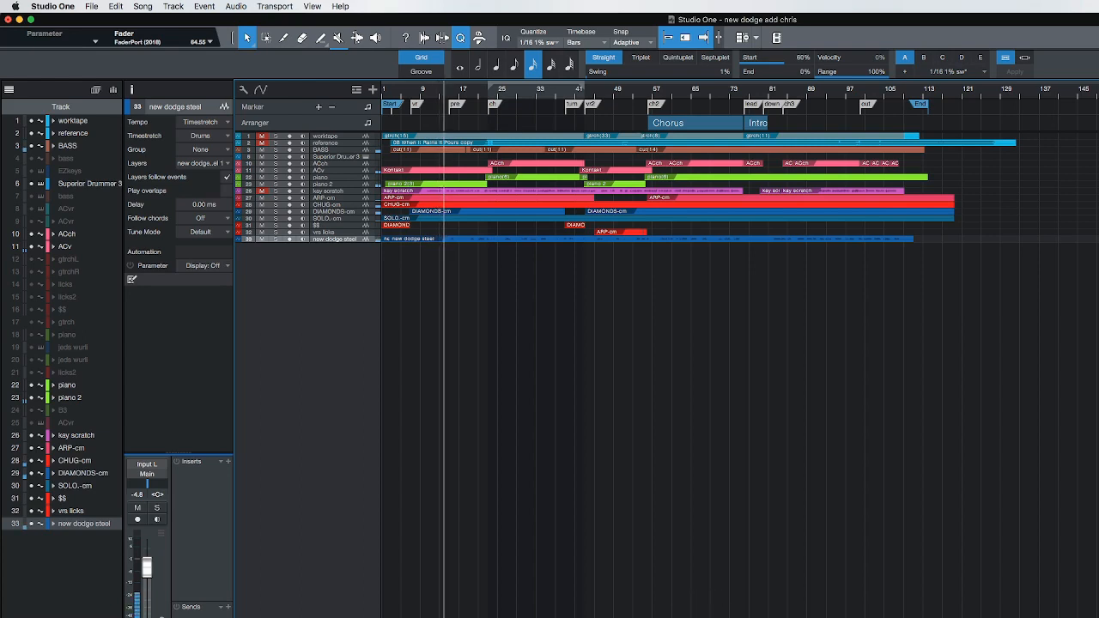
Set the Main output channel's automation to Touch, record a short volume fader move during playback, and stop.
{"action": "key", "text": "F3"}
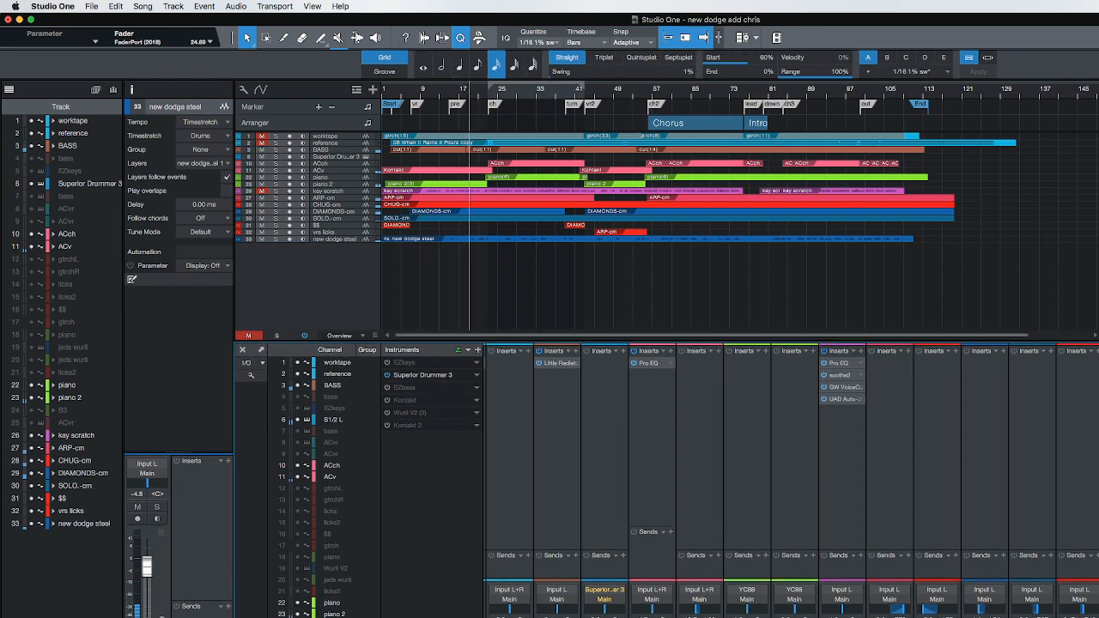
{"action": "left_click_drag", "start_coordinate": [1098, 617], "coordinate": [1094, 465]}
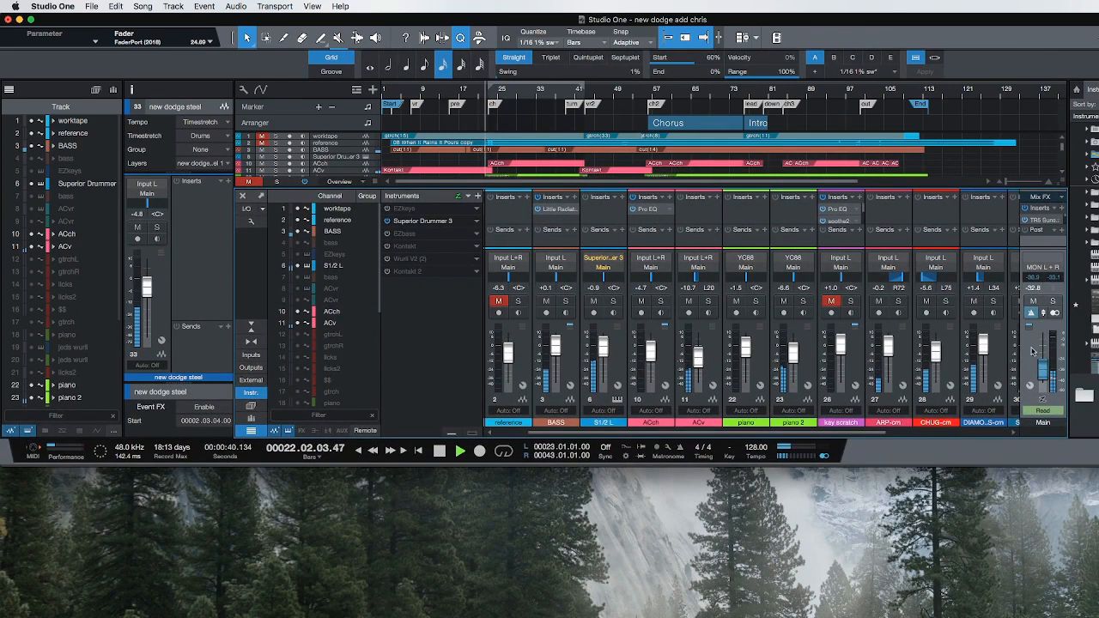
{"action": "left_click", "coordinate": [1042, 410]}
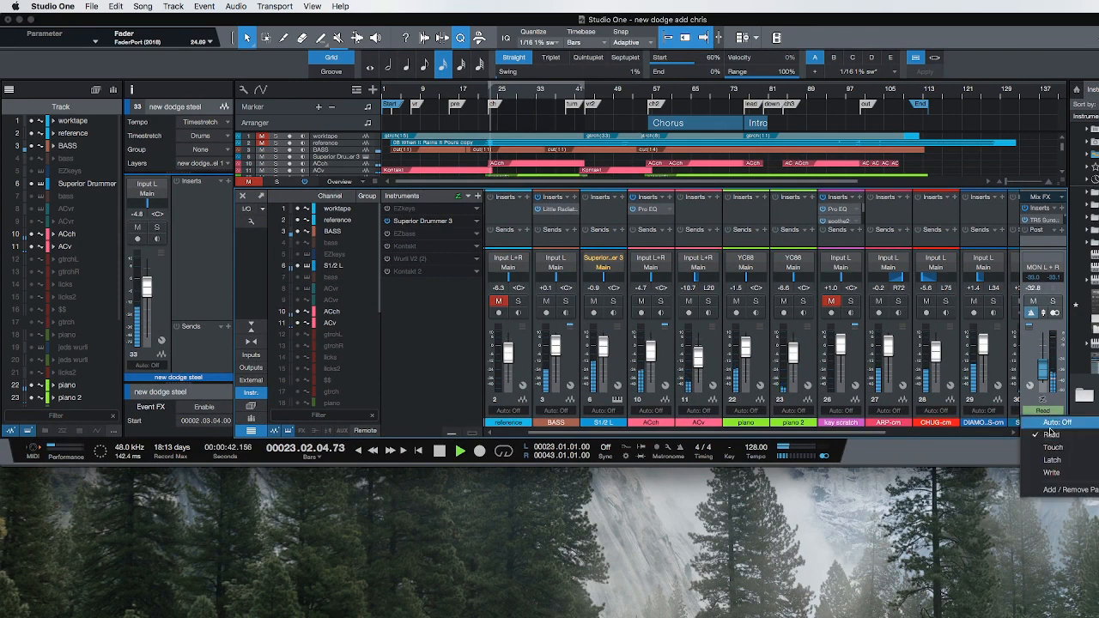
{"action": "left_click", "coordinate": [1053, 448]}
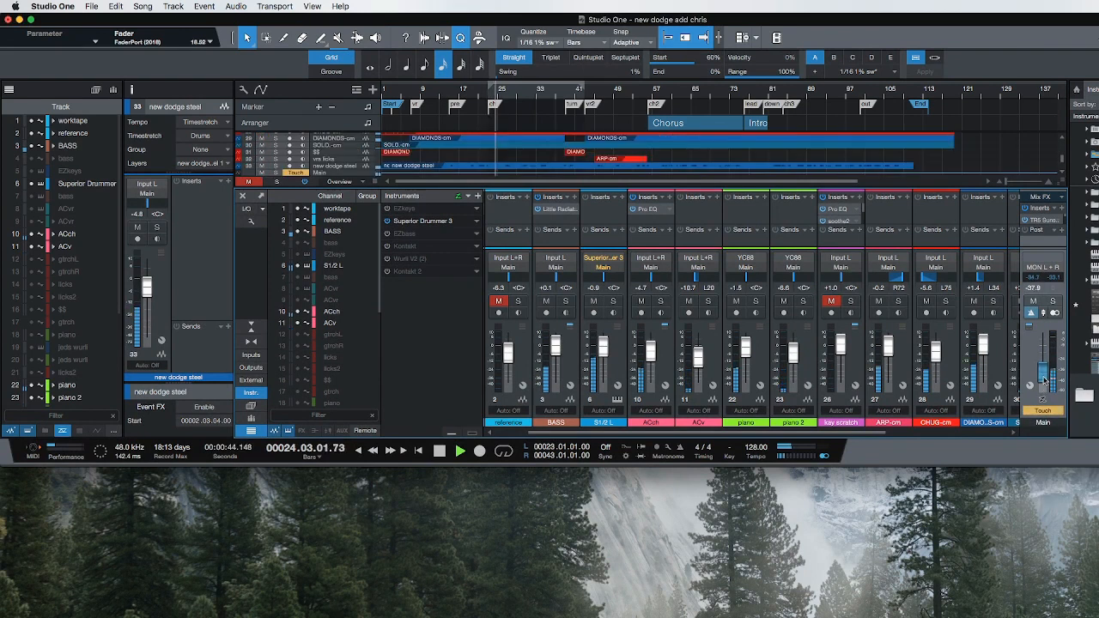
{"action": "key", "text": "space"}
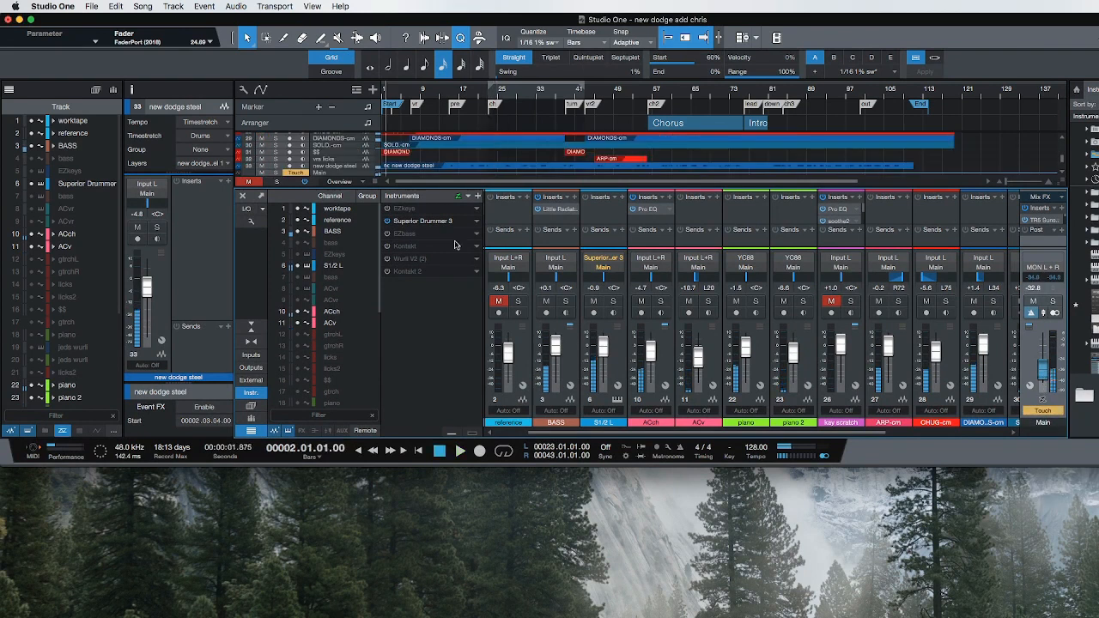
Hide the mixer console and enlarge the Main track so that its volume automation lane shows.
{"action": "left_click", "coordinate": [245, 197]}
{"action": "left_click", "coordinate": [348, 246]}
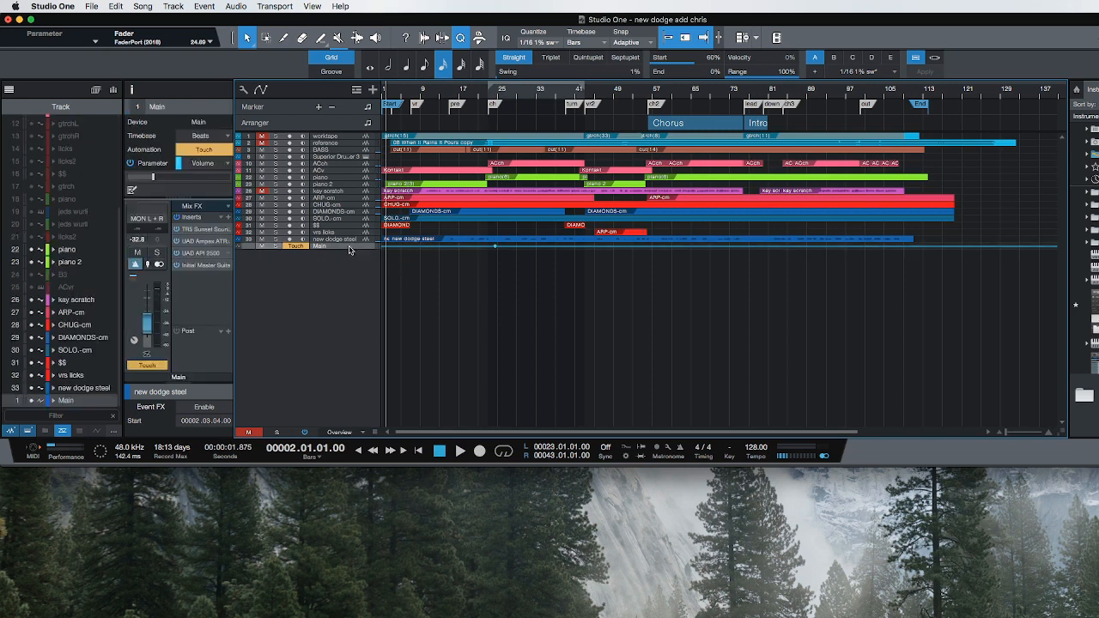
{"action": "left_click_drag", "start_coordinate": [348, 248], "coordinate": [350, 324]}
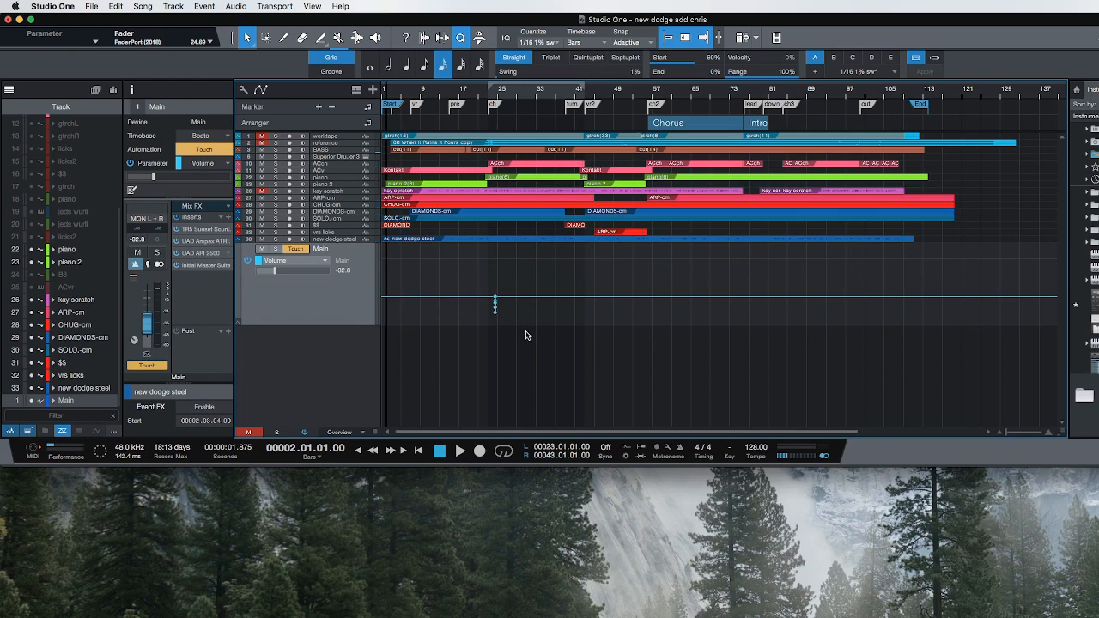
Delete the recorded volume points near bar 24 on the Main track and set its automation to Auto: Off.
{"action": "left_click_drag", "start_coordinate": [579, 319], "coordinate": [473, 359]}
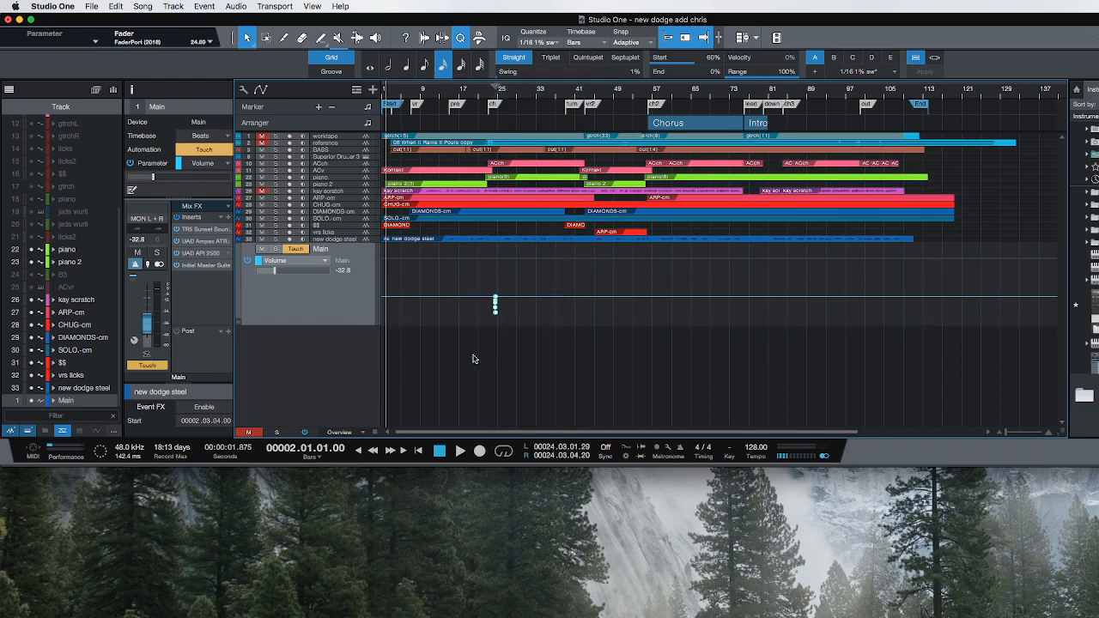
{"action": "left_click", "coordinate": [289, 252]}
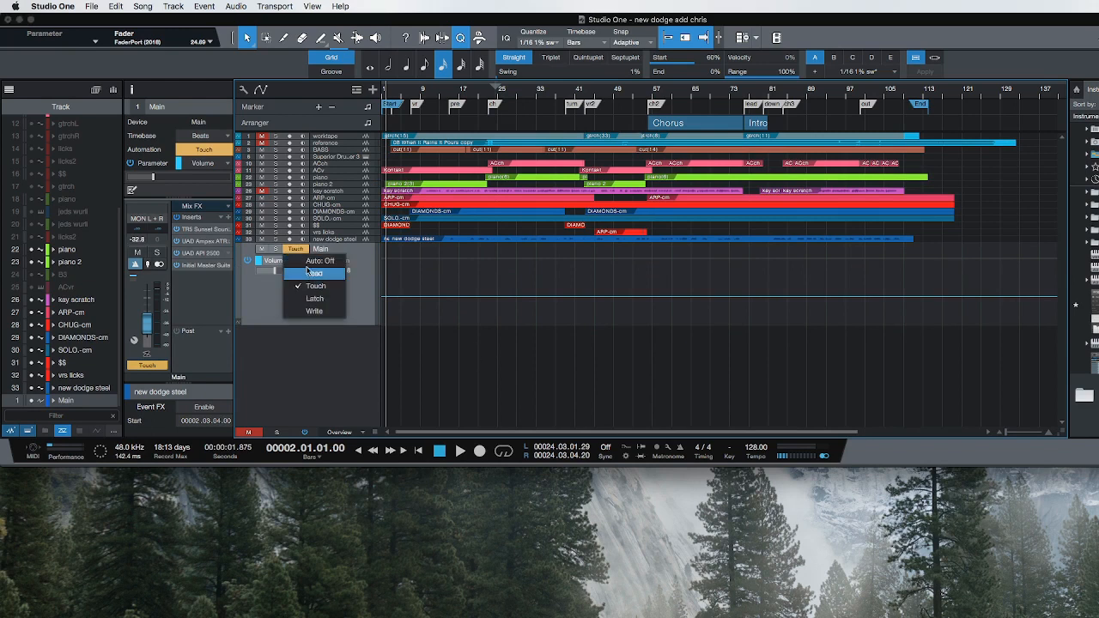
{"action": "left_click", "coordinate": [318, 261]}
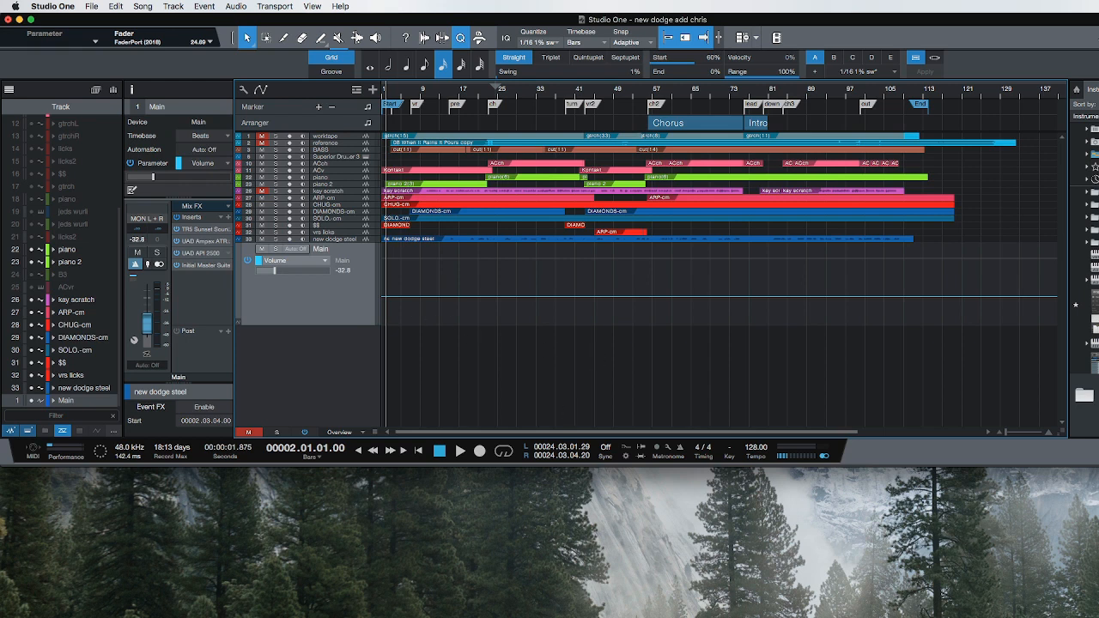
Restore the window to its full height and enlarge the Main track's volume lane, leaving the console hidden.
{"action": "left_click_drag", "start_coordinate": [1098, 467], "coordinate": [1098, 617]}
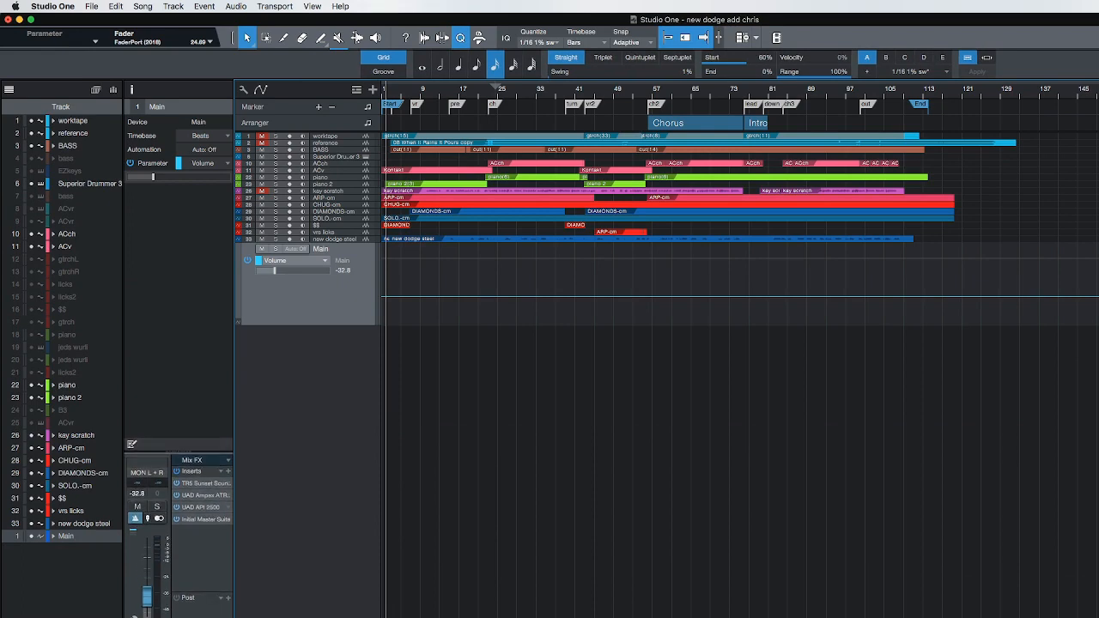
{"action": "key", "text": "F3"}
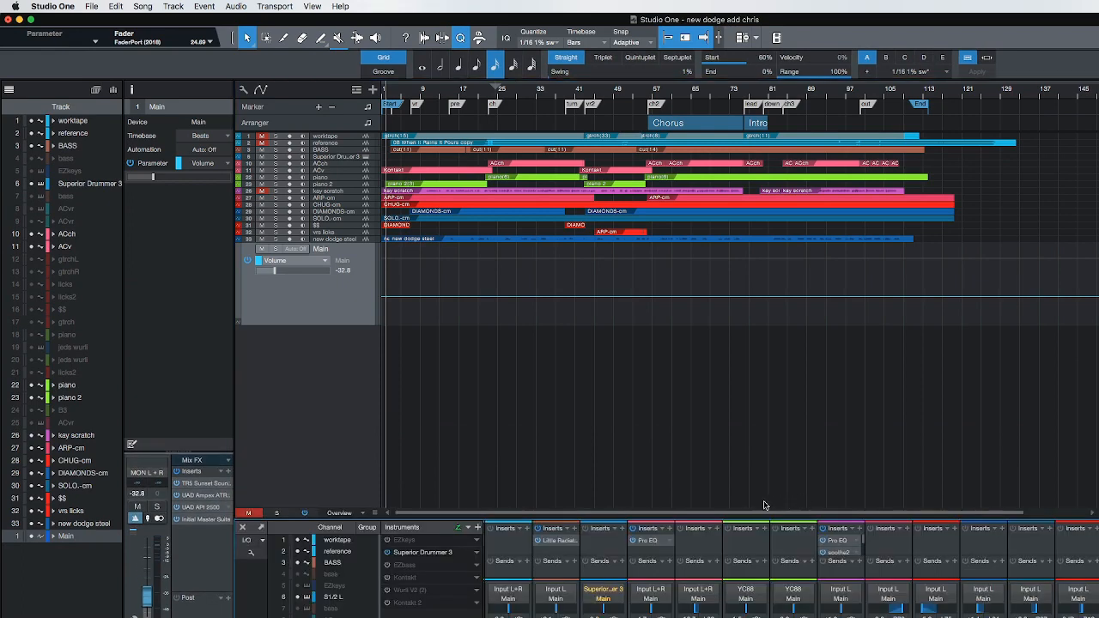
{"action": "key", "text": "F3"}
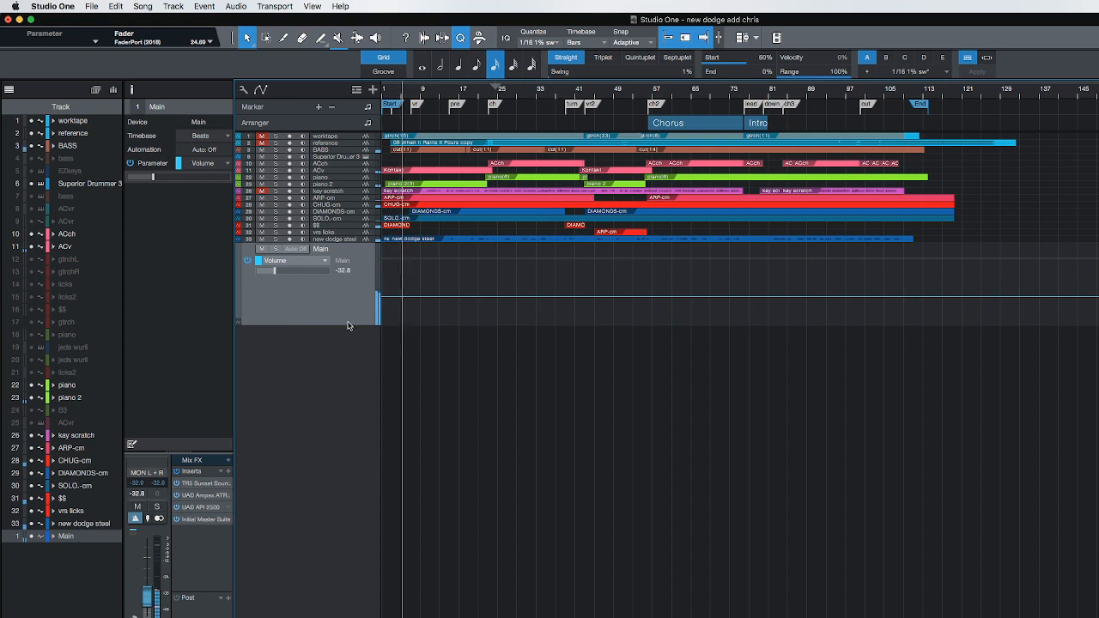
{"action": "left_click_drag", "start_coordinate": [346, 324], "coordinate": [342, 608]}
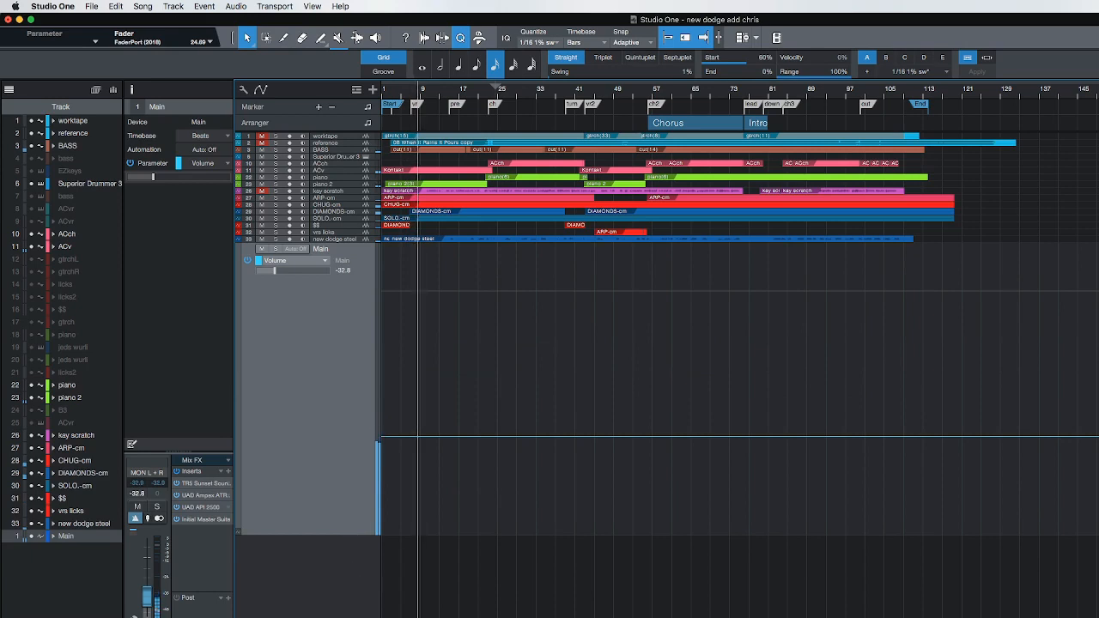
{"action": "key", "text": "F3"}
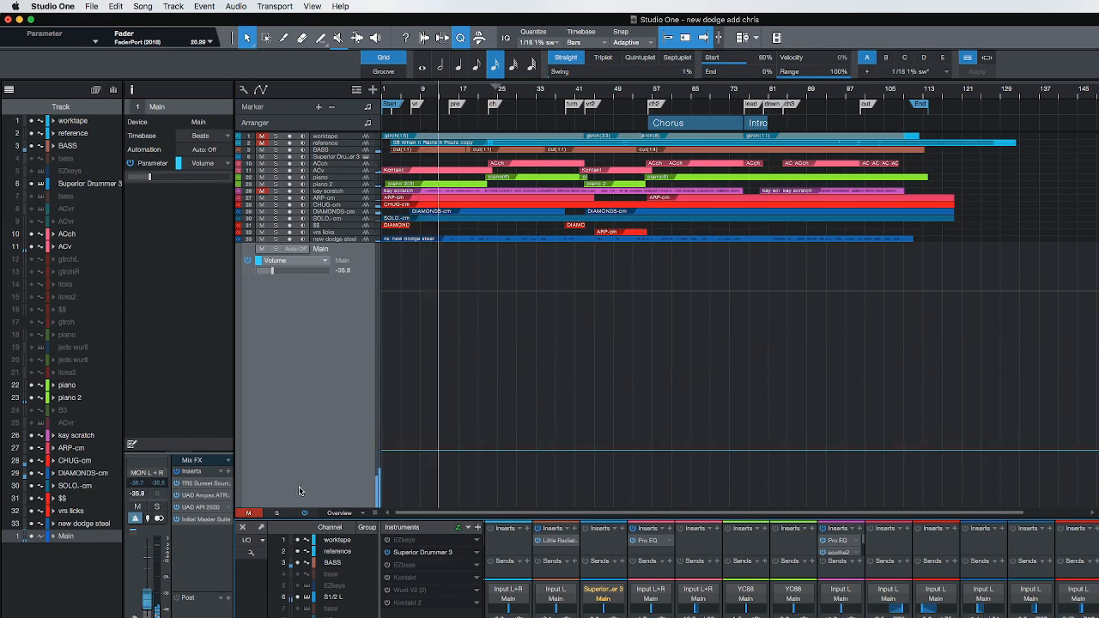
{"action": "left_click", "coordinate": [242, 528]}
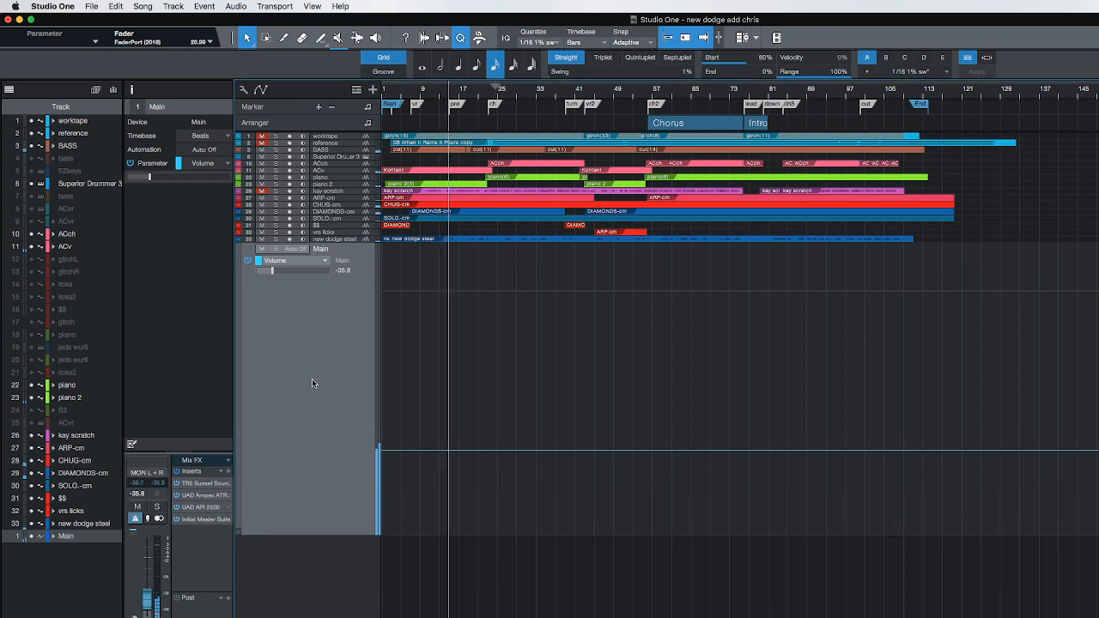
Stop playback and change the snap mode from Adaptive to Bar.
{"action": "key", "text": "comma"}
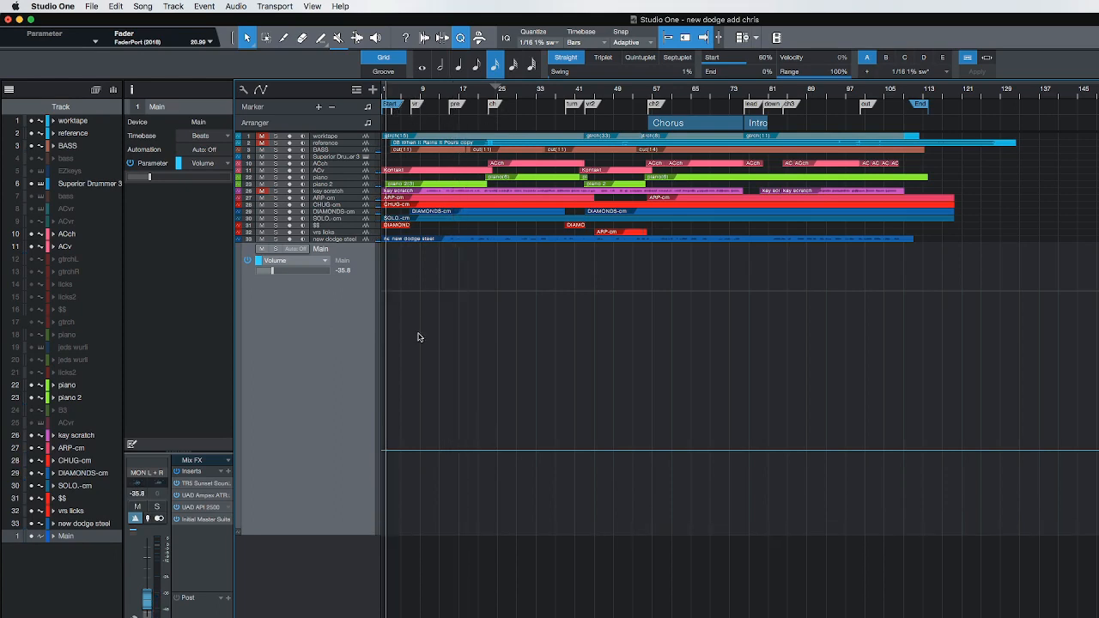
{"action": "key", "text": "e"}
{"action": "key", "text": "e"}
{"action": "key", "text": "e"}
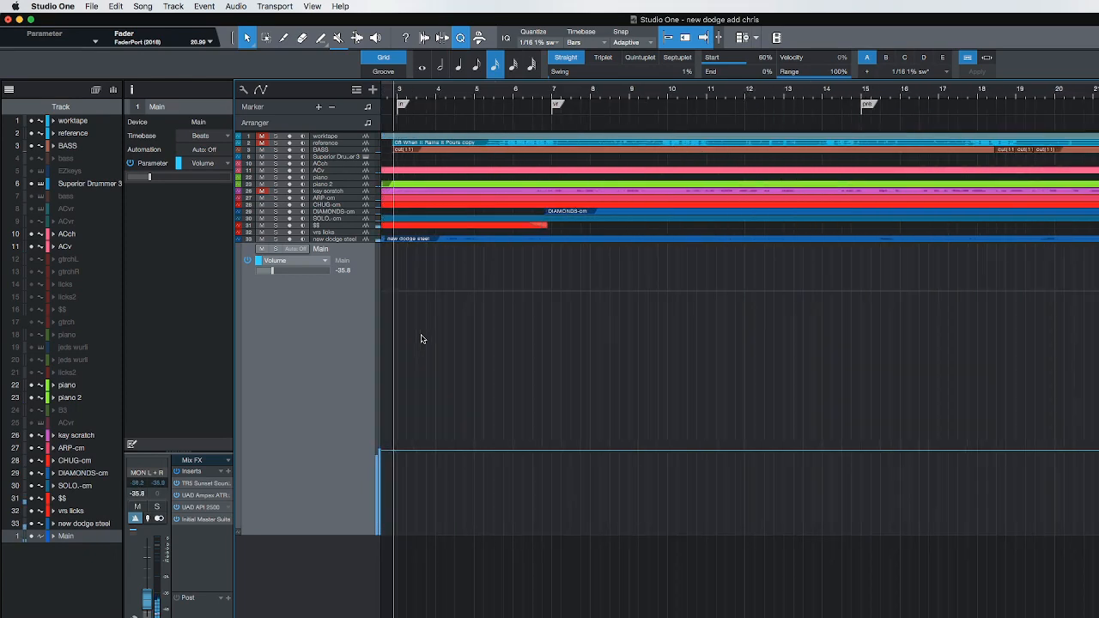
{"action": "left_click", "coordinate": [547, 454]}
{"action": "key", "text": "space"}
{"action": "left_click", "coordinate": [669, 38]}
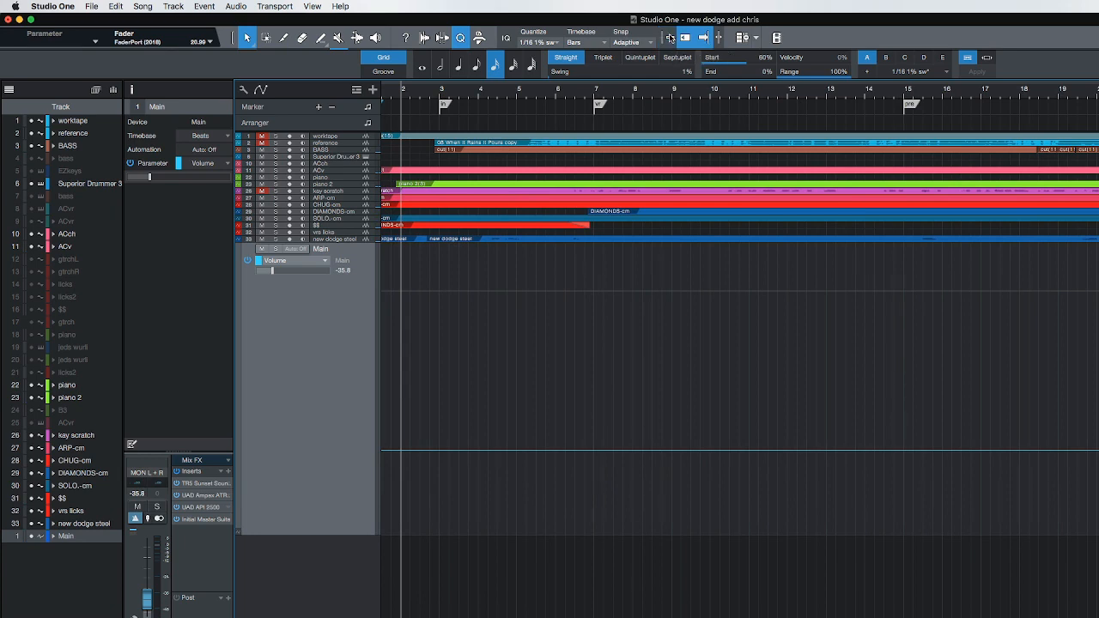
{"action": "left_click", "coordinate": [631, 43]}
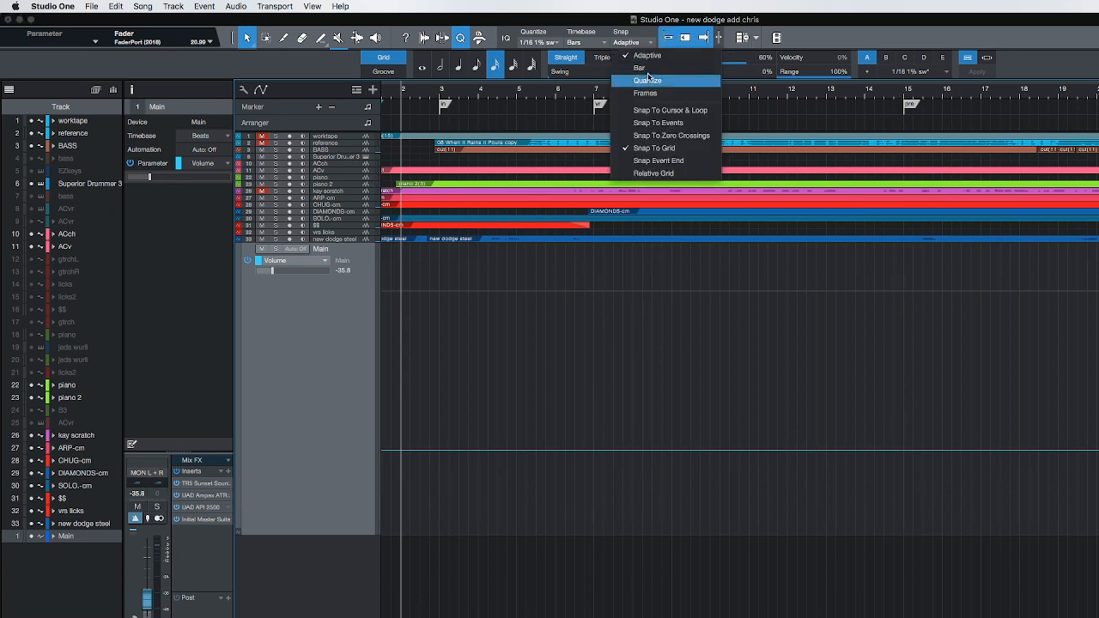
{"action": "left_click", "coordinate": [648, 75]}
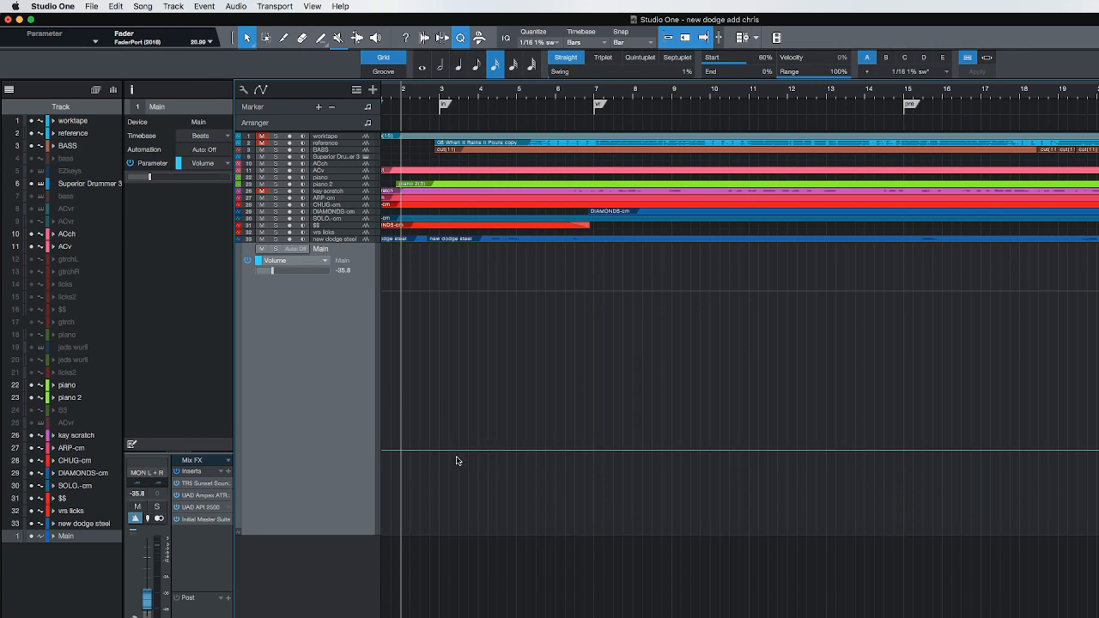
Add volume automation points on the Main track at bars 7 and 8, and move the second down onto bar 7 to make a vertical drop.
{"action": "left_click", "coordinate": [594, 451]}
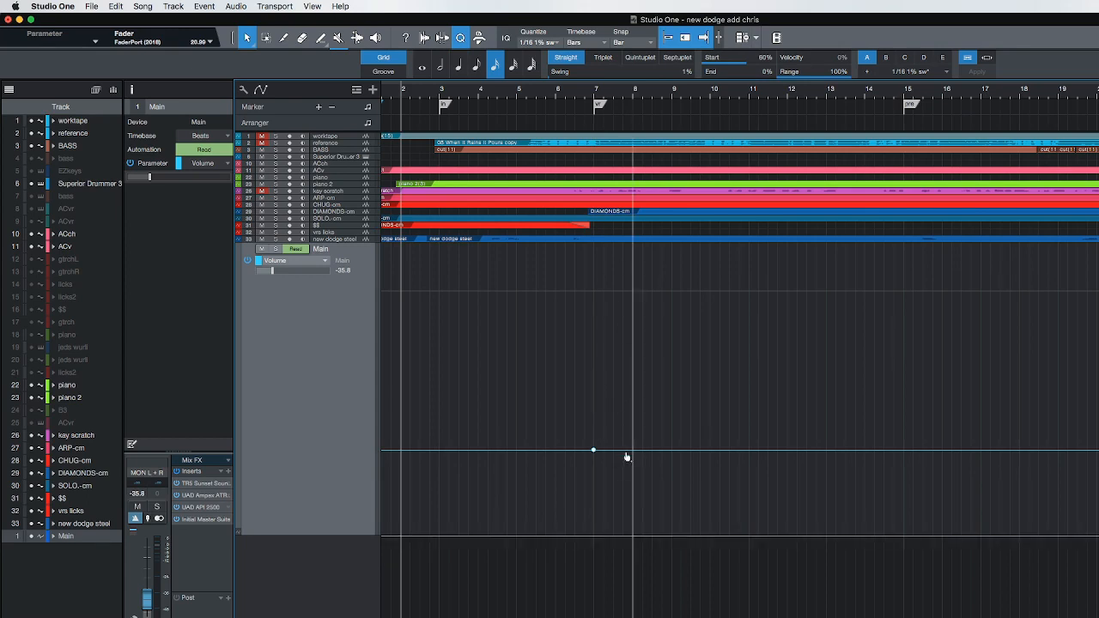
{"action": "left_click", "coordinate": [634, 453]}
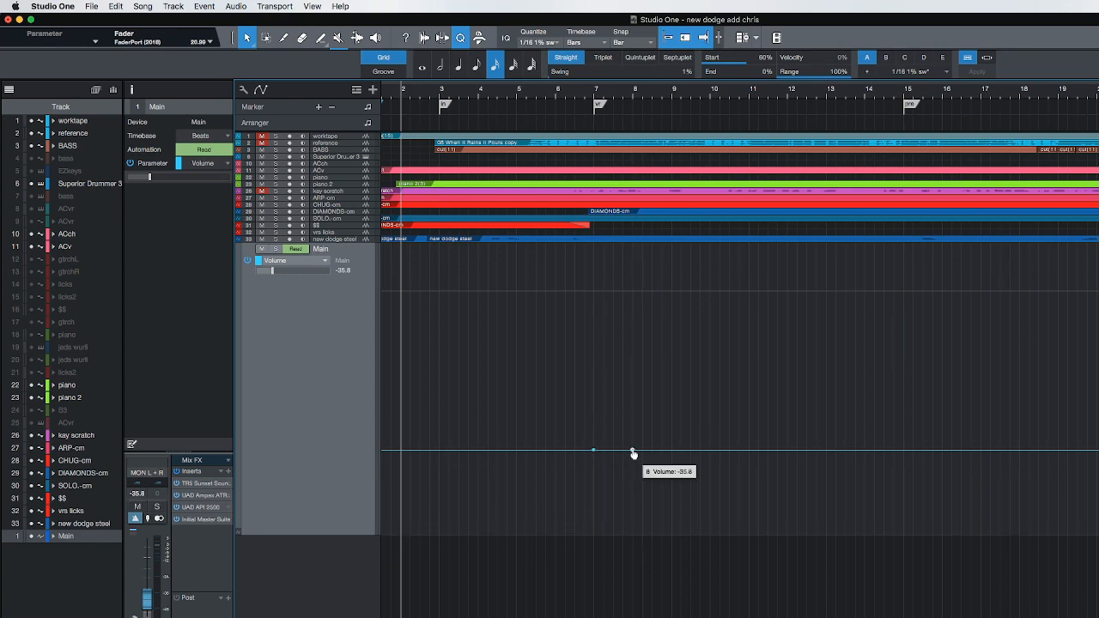
{"action": "left_click_drag", "start_coordinate": [633, 453], "coordinate": [604, 474]}
{"action": "left_click_drag", "start_coordinate": [597, 475], "coordinate": [595, 475]}
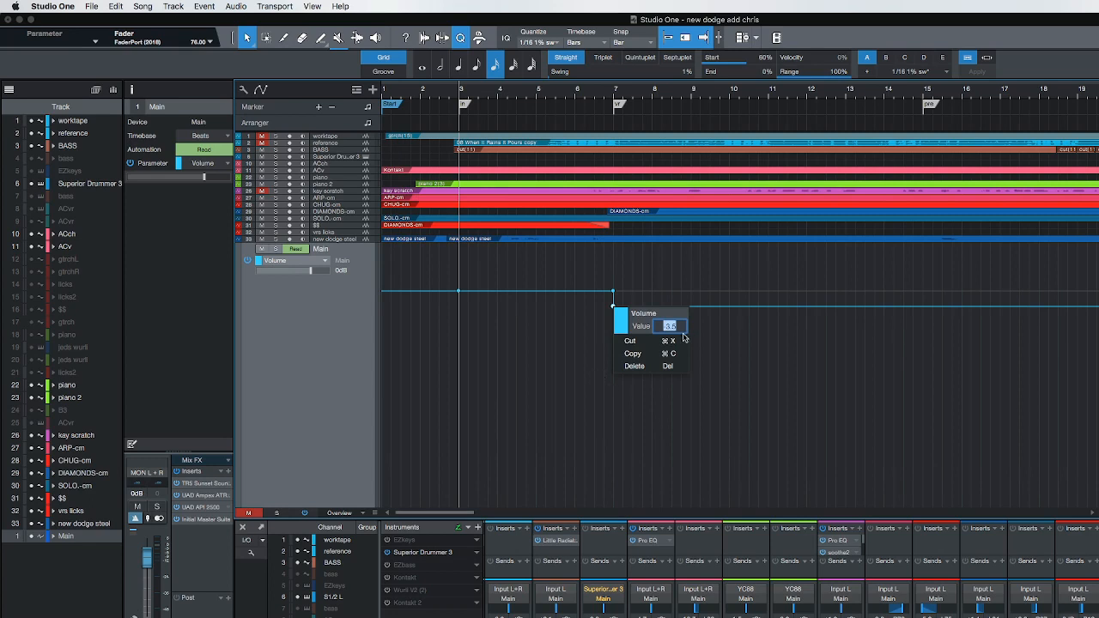
Enter a smaller volume reduction for the lower automation point at bar 7 on the Main track.
{"action": "type", "text": "-3.5"}
{"action": "left_click_drag", "start_coordinate": [683, 326], "coordinate": [658, 327]}
{"action": "type", "text": "-"}
{"action": "key", "text": "Return"}
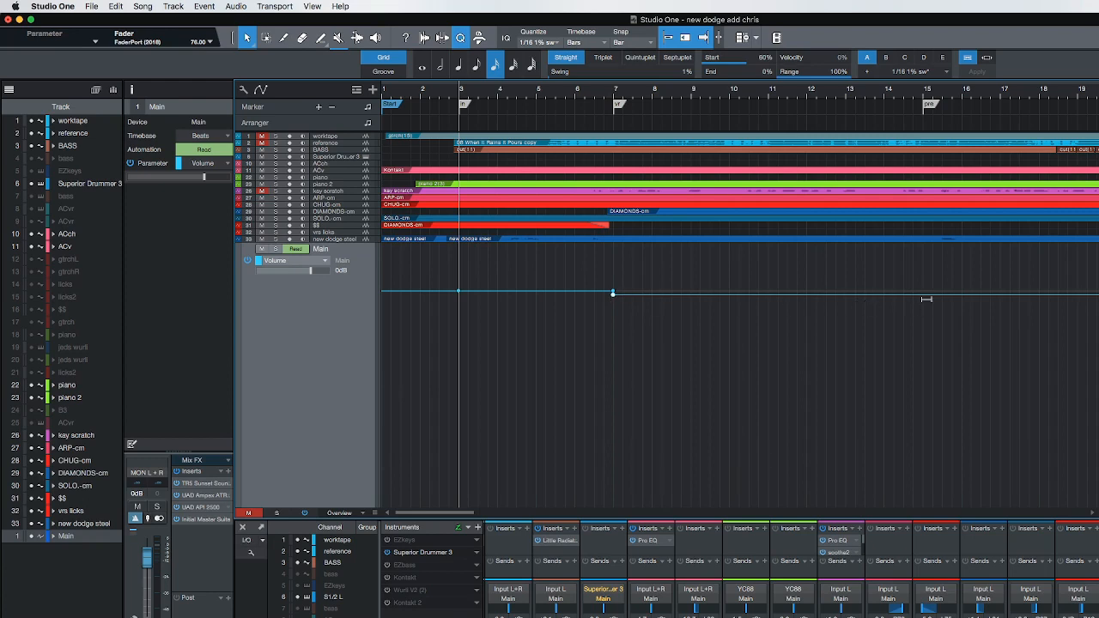
Add two volume automation points on the Main track at bar 23, forming a vertical rise back to 0 dB at the chorus.
{"action": "scroll", "coordinate": [924, 301], "scroll_direction": "right", "scroll_amount": 5}
{"action": "scroll", "coordinate": [927, 299], "scroll_direction": "right", "scroll_amount": 1}
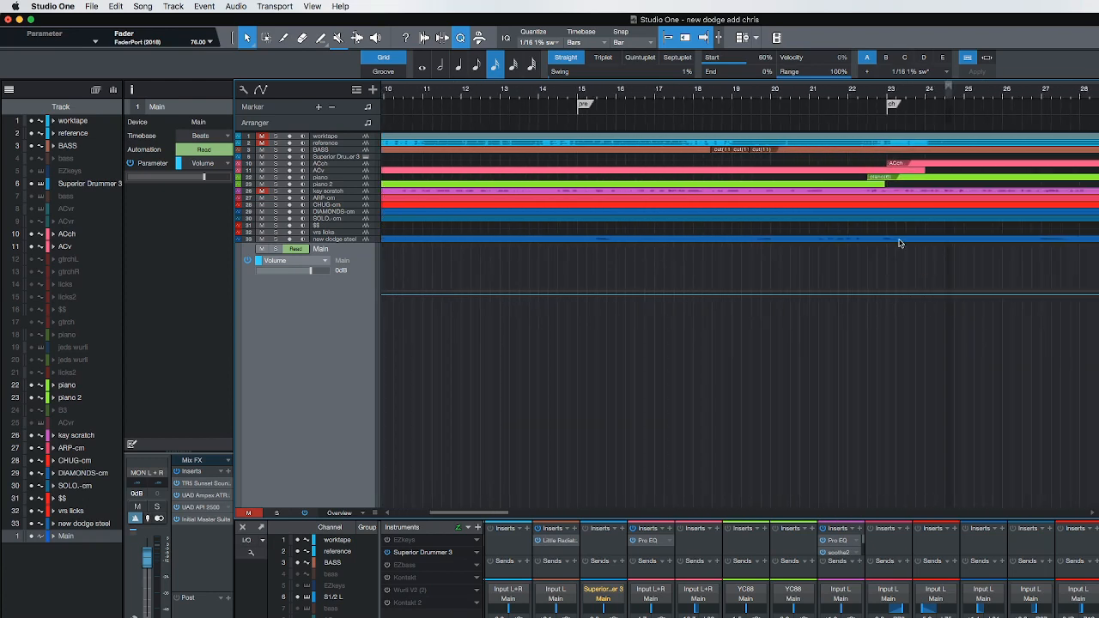
{"action": "left_click", "coordinate": [887, 296]}
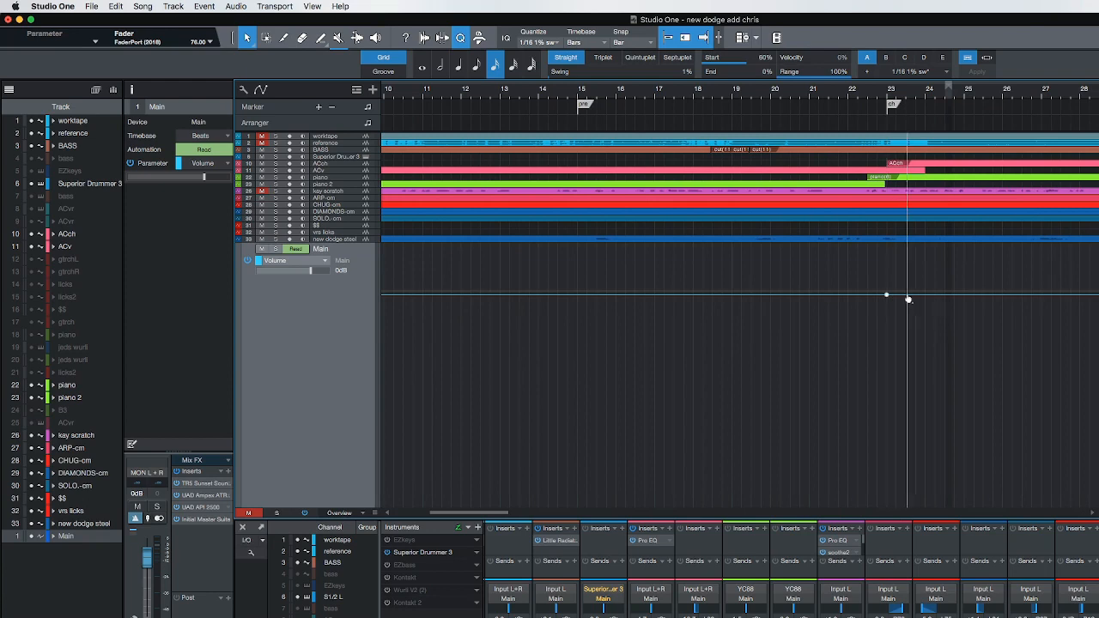
{"action": "left_click_drag", "start_coordinate": [907, 298], "coordinate": [887, 294]}
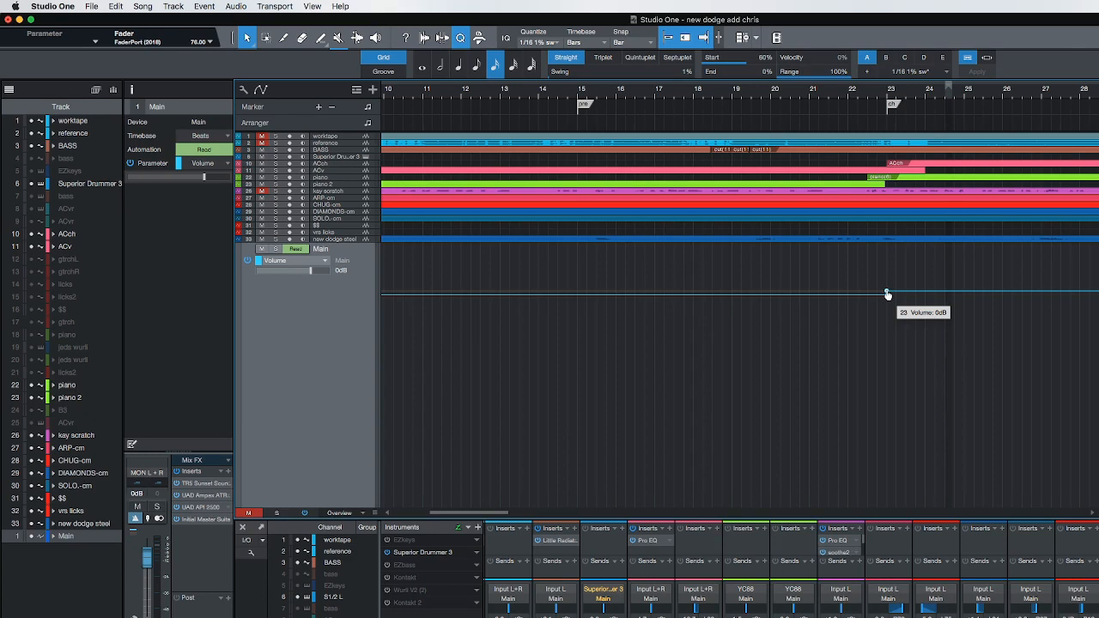
{"action": "right_click", "coordinate": [888, 294]}
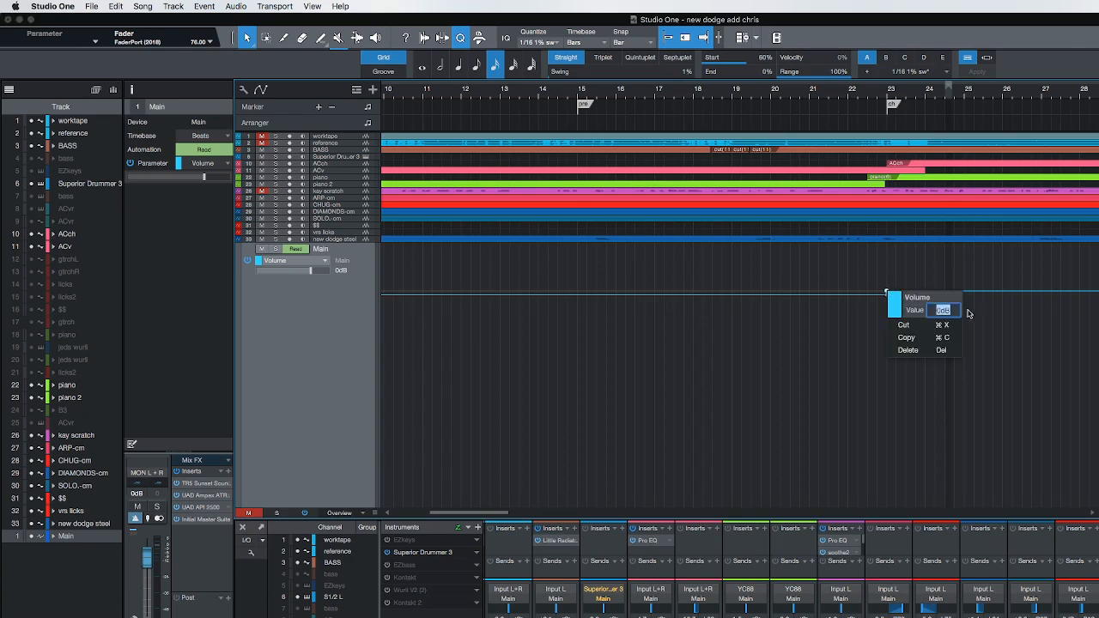
{"action": "left_click", "coordinate": [749, 335]}
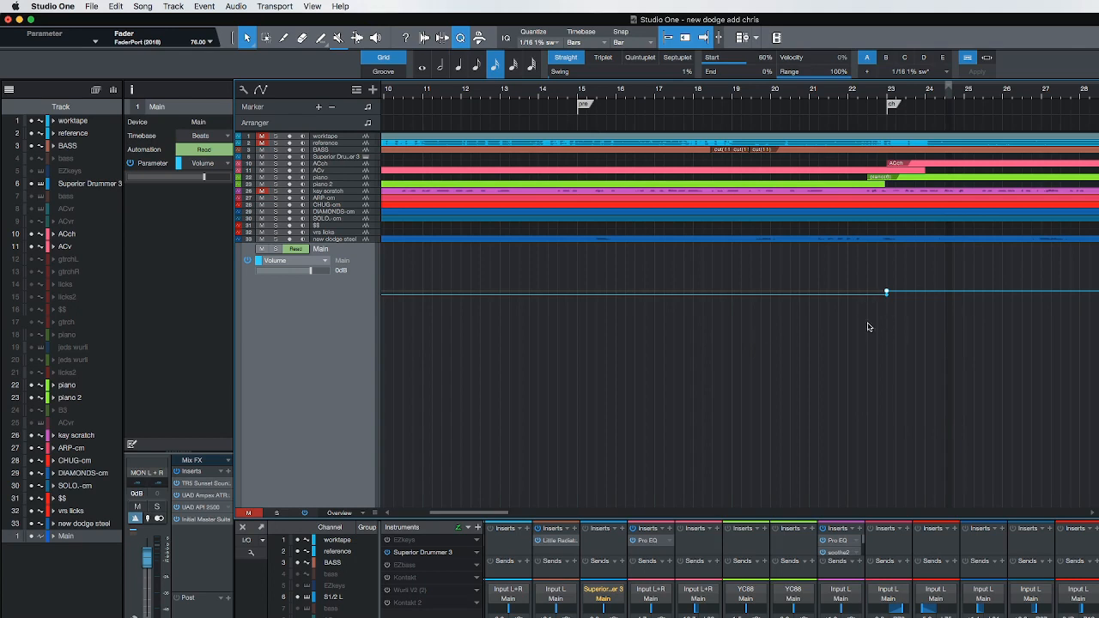
Create a vertical volume drop on the Main track at bar 43 and set its lower point to -1 dB.
{"action": "scroll", "coordinate": [867, 326], "scroll_direction": "right", "scroll_amount": 10}
{"action": "scroll", "coordinate": [867, 326], "scroll_direction": "right", "scroll_amount": 4}
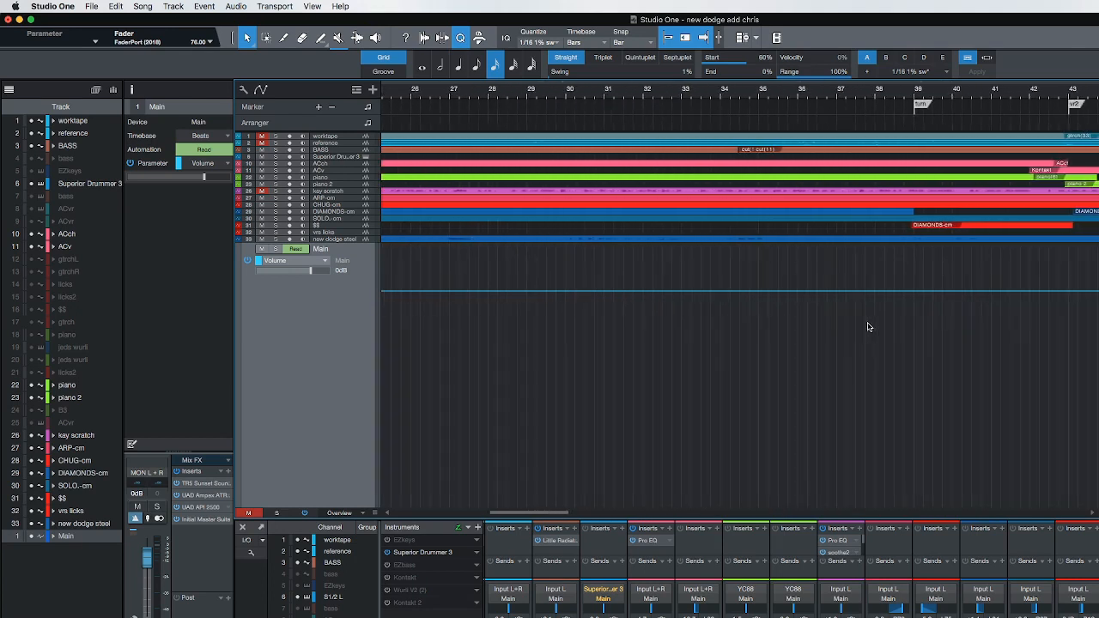
{"action": "scroll", "coordinate": [867, 326], "scroll_direction": "right", "scroll_amount": 2}
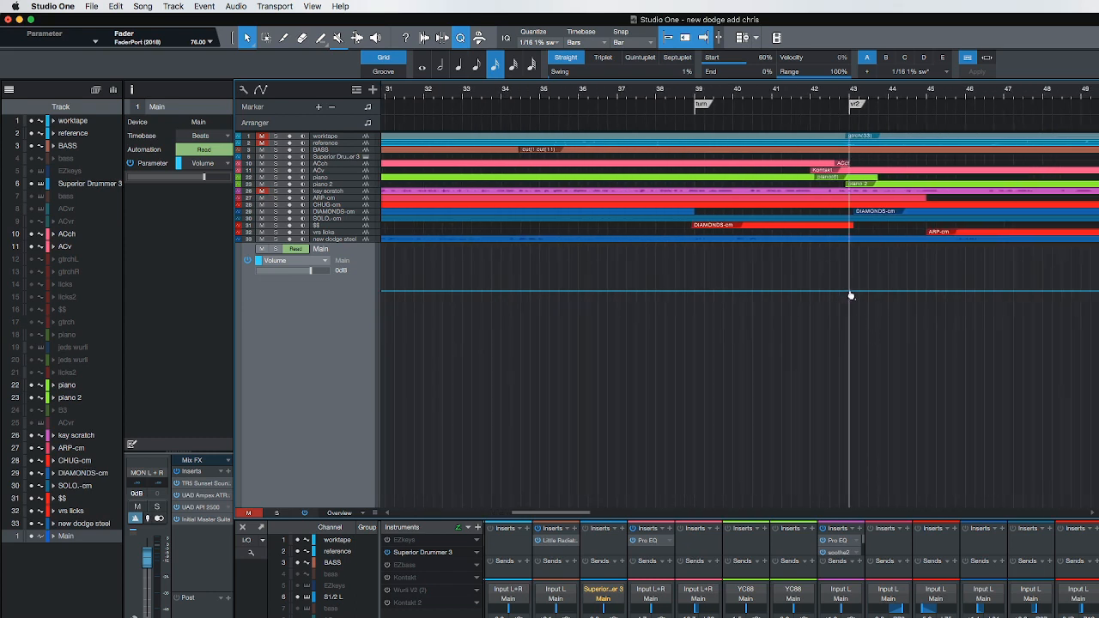
{"action": "left_click", "coordinate": [849, 291]}
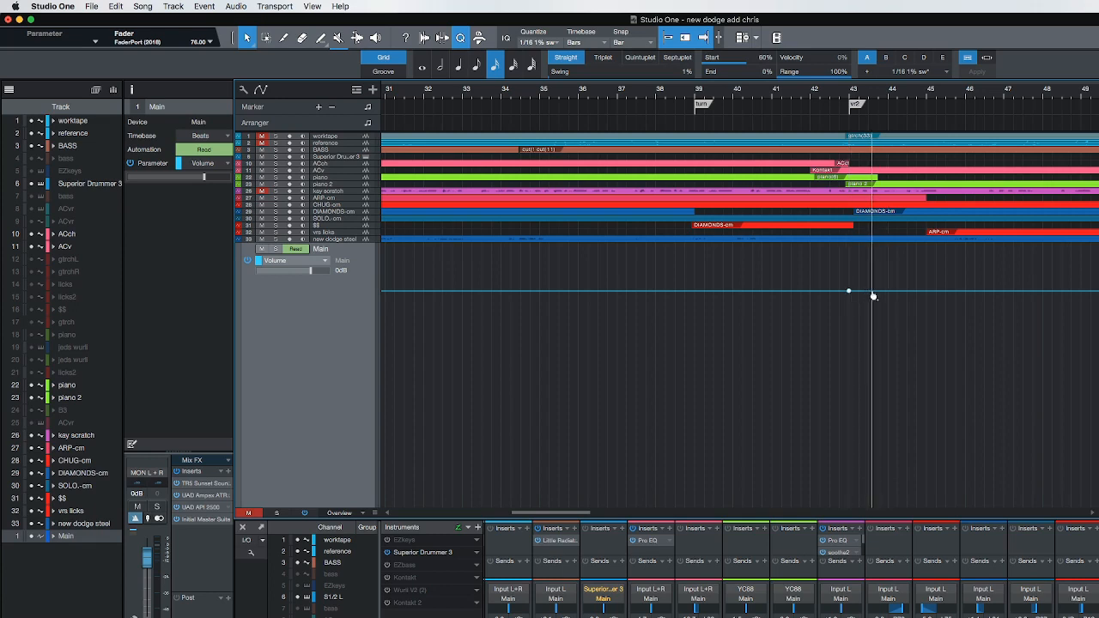
{"action": "left_click_drag", "start_coordinate": [873, 296], "coordinate": [852, 311]}
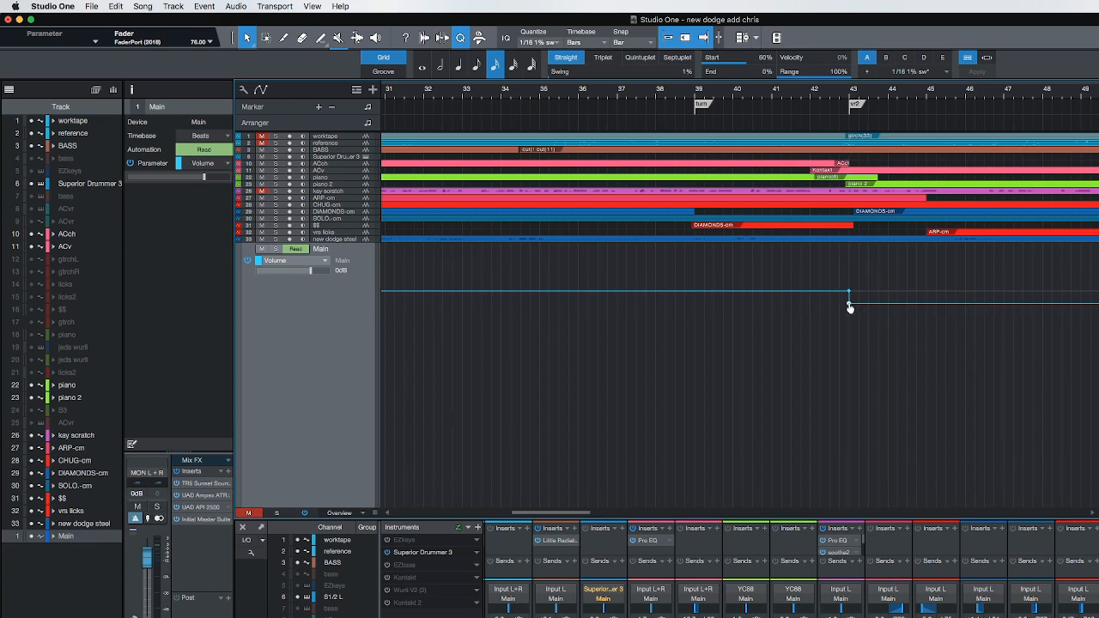
{"action": "right_click", "coordinate": [849, 305]}
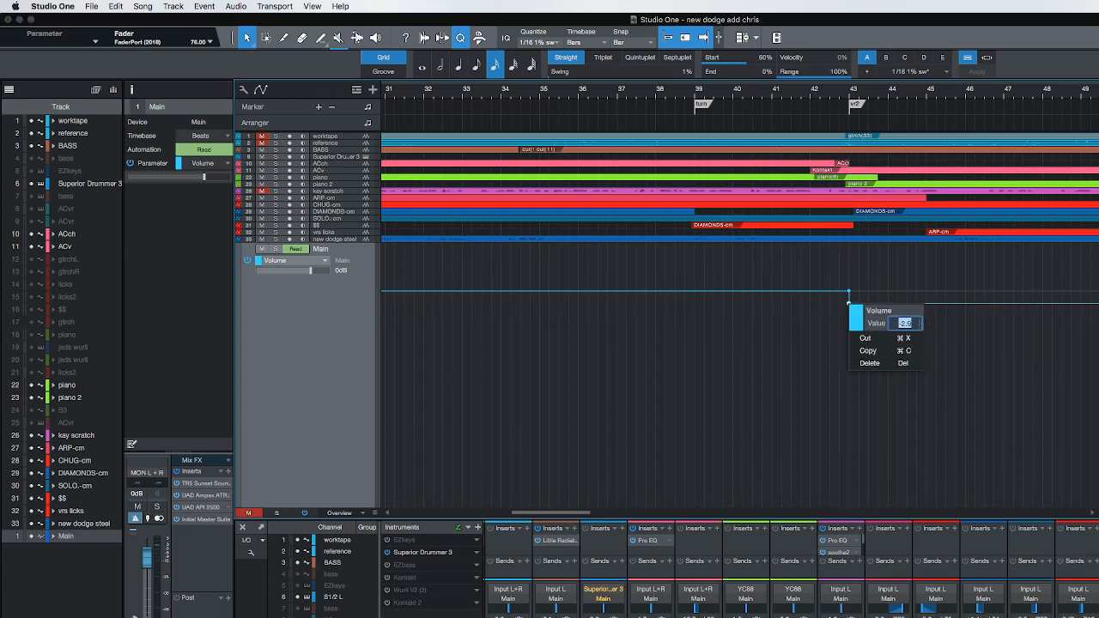
{"action": "key", "text": "BackSpace"}
{"action": "key", "text": "Return"}
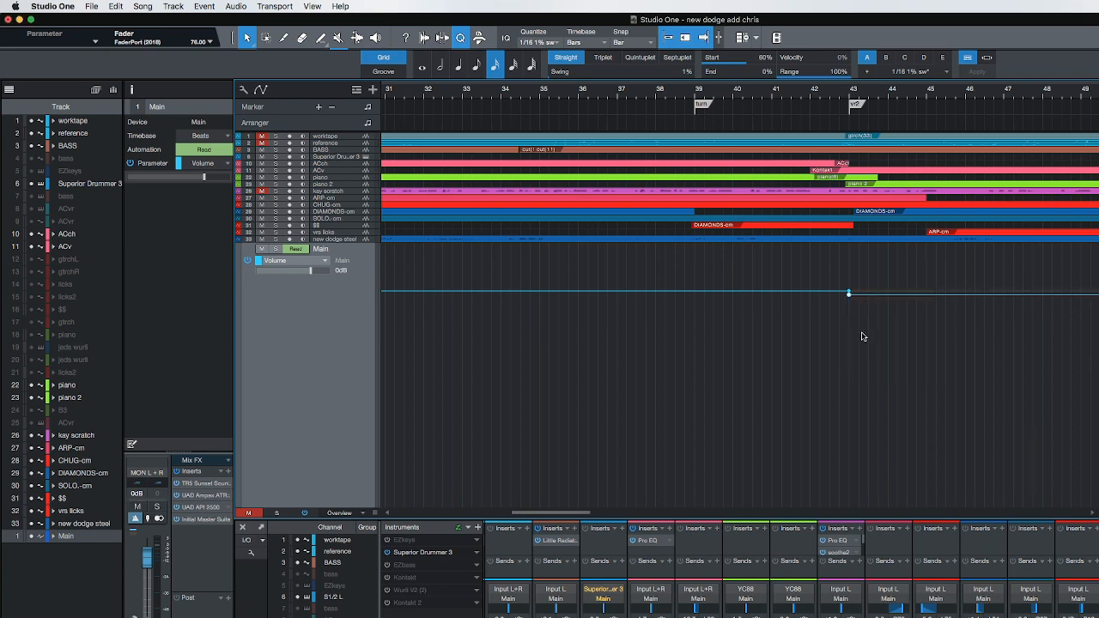
Add two volume points on the Main track at bar 56 so the level rises vertically to 0 dB at the Chorus.
{"action": "scroll", "coordinate": [896, 333], "scroll_direction": "right", "scroll_amount": 10}
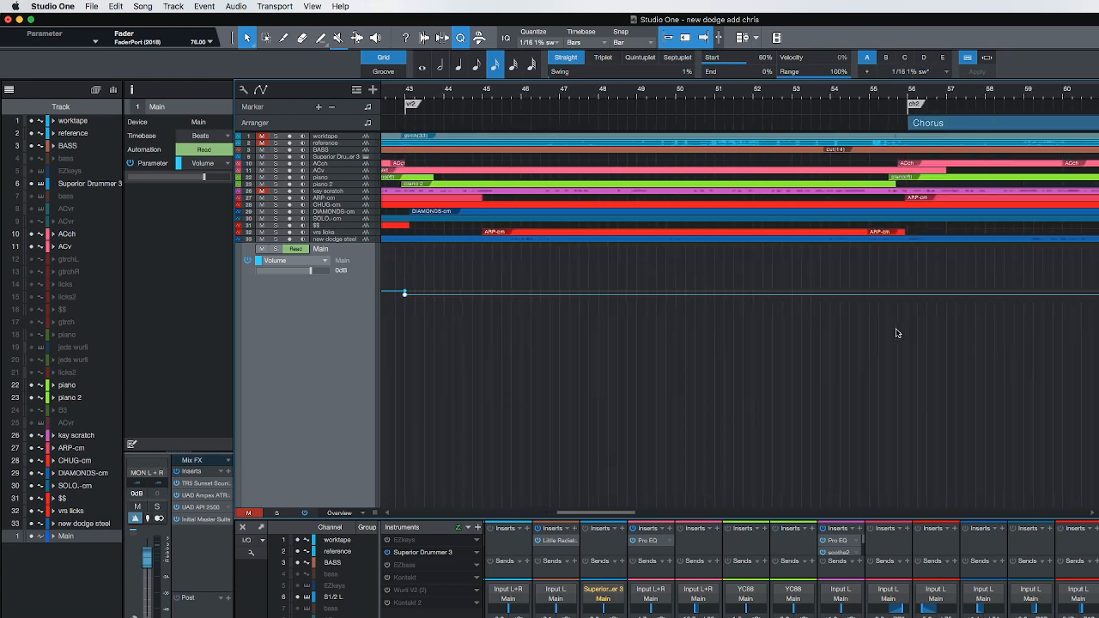
{"action": "scroll", "coordinate": [895, 333], "scroll_direction": "right", "scroll_amount": 3}
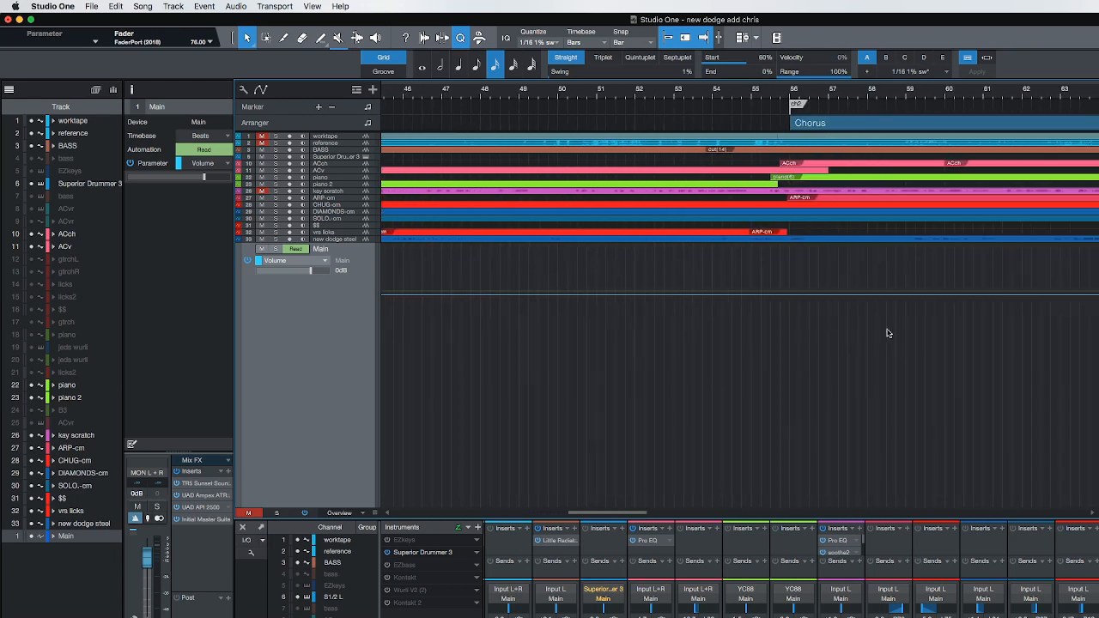
{"action": "left_click", "coordinate": [790, 296]}
{"action": "left_click_drag", "start_coordinate": [828, 295], "coordinate": [791, 291]}
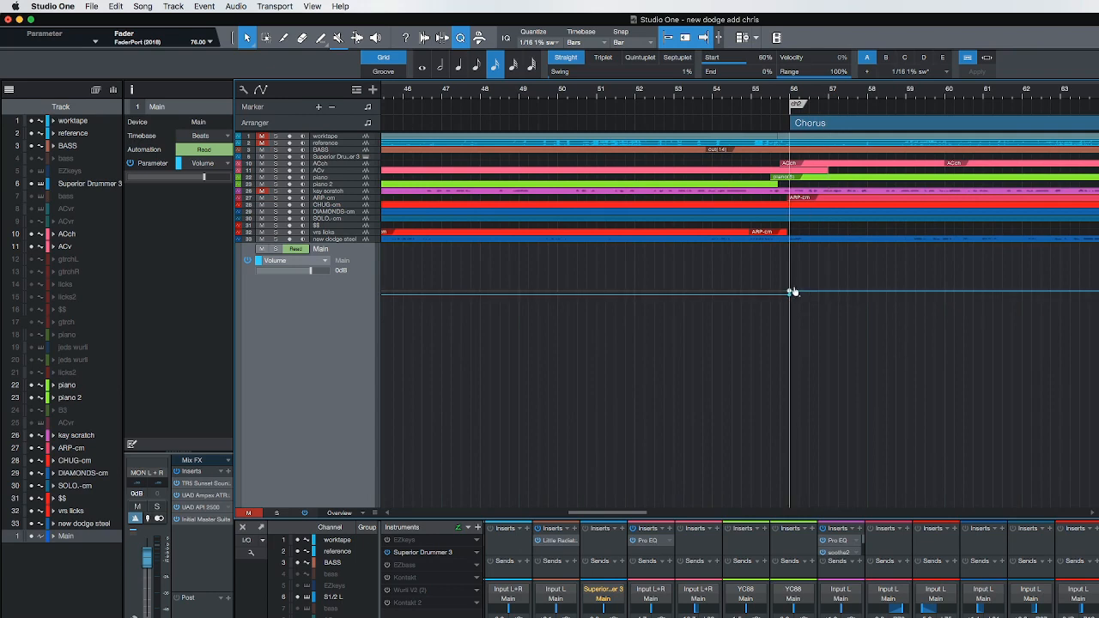
{"action": "mouse_move", "coordinate": [789, 293]}
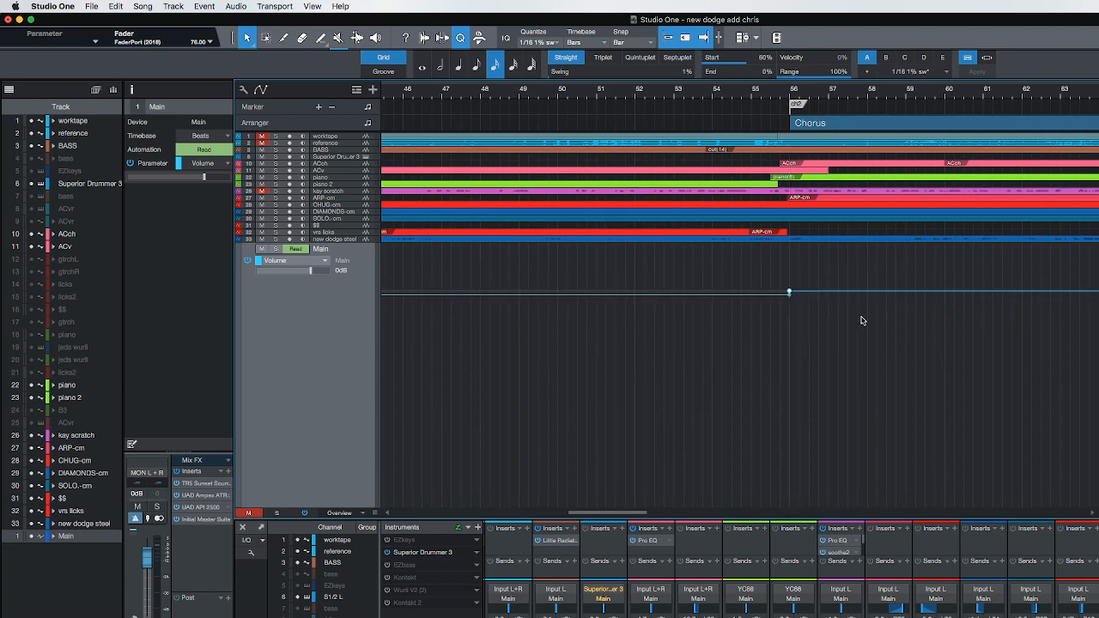
Create a vertical volume step on the Main track at bar 80 and set its second point to 1.0 dB.
{"action": "scroll", "coordinate": [875, 320], "scroll_direction": "right", "scroll_amount": 10}
{"action": "scroll", "coordinate": [875, 320], "scroll_direction": "right", "scroll_amount": 10}
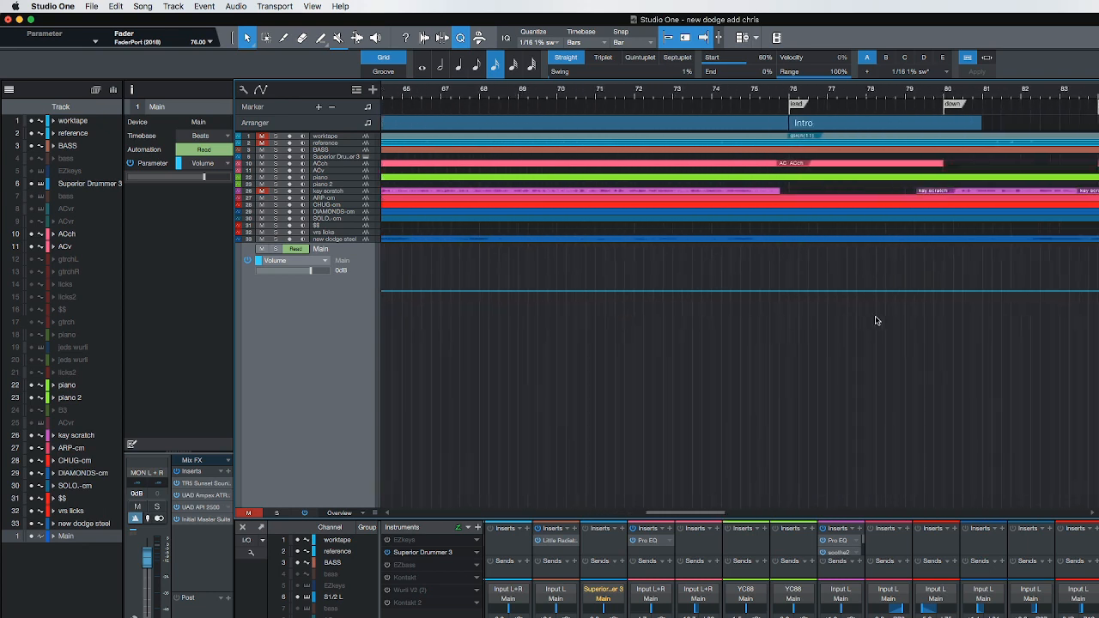
{"action": "left_click", "coordinate": [901, 294]}
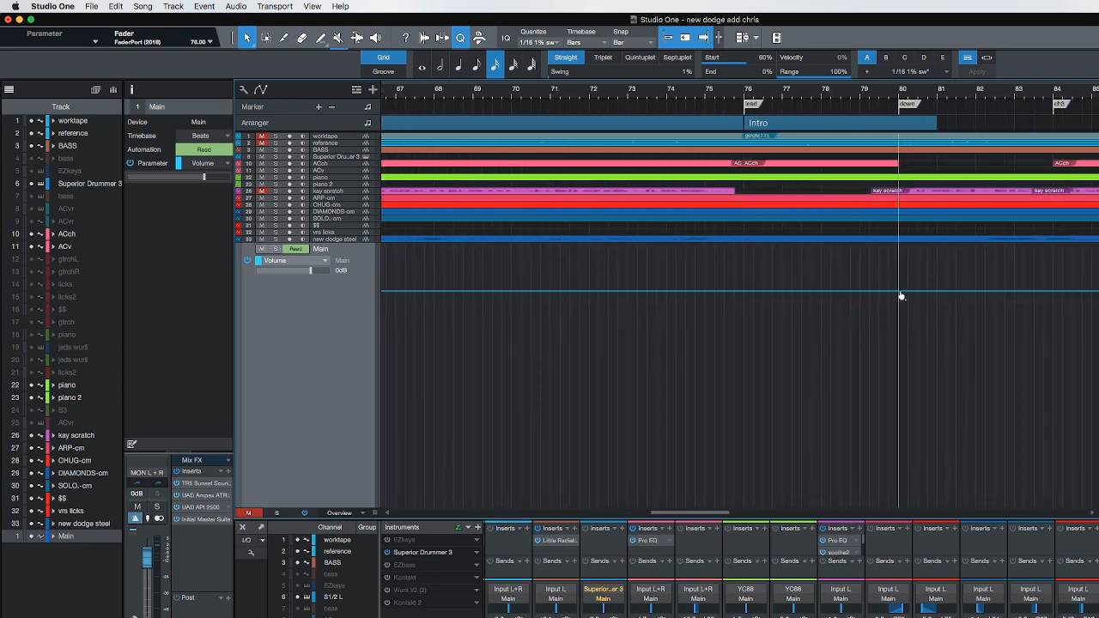
{"action": "left_click", "coordinate": [936, 295]}
{"action": "left_click_drag", "start_coordinate": [937, 295], "coordinate": [898, 305]}
{"action": "right_click", "coordinate": [898, 304]}
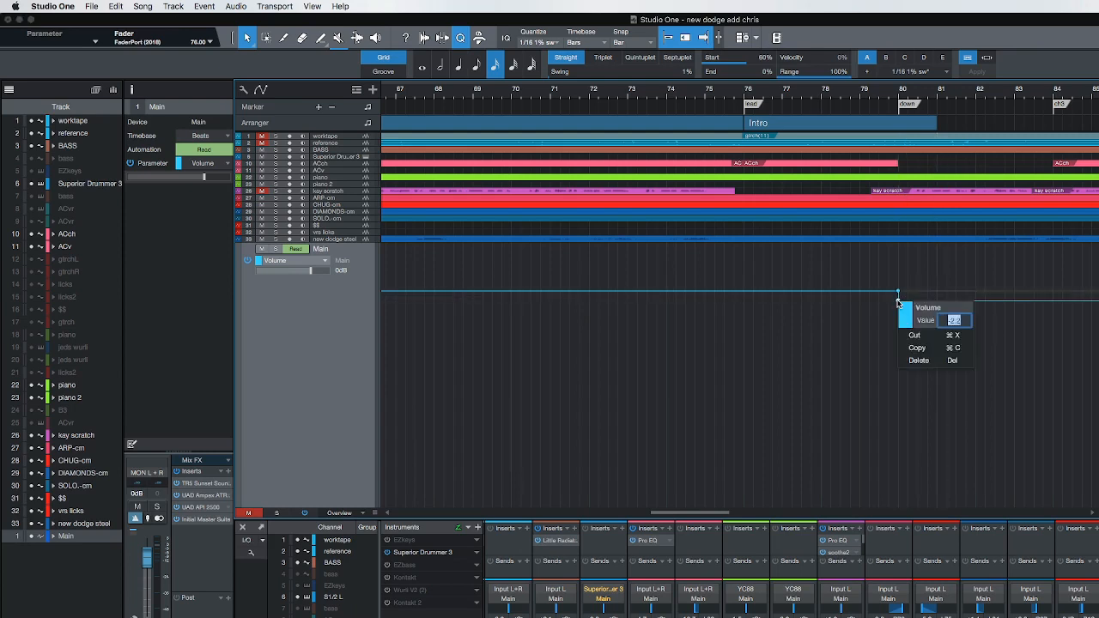
{"action": "type", "text": "1.0"}
{"action": "key", "text": "Return"}
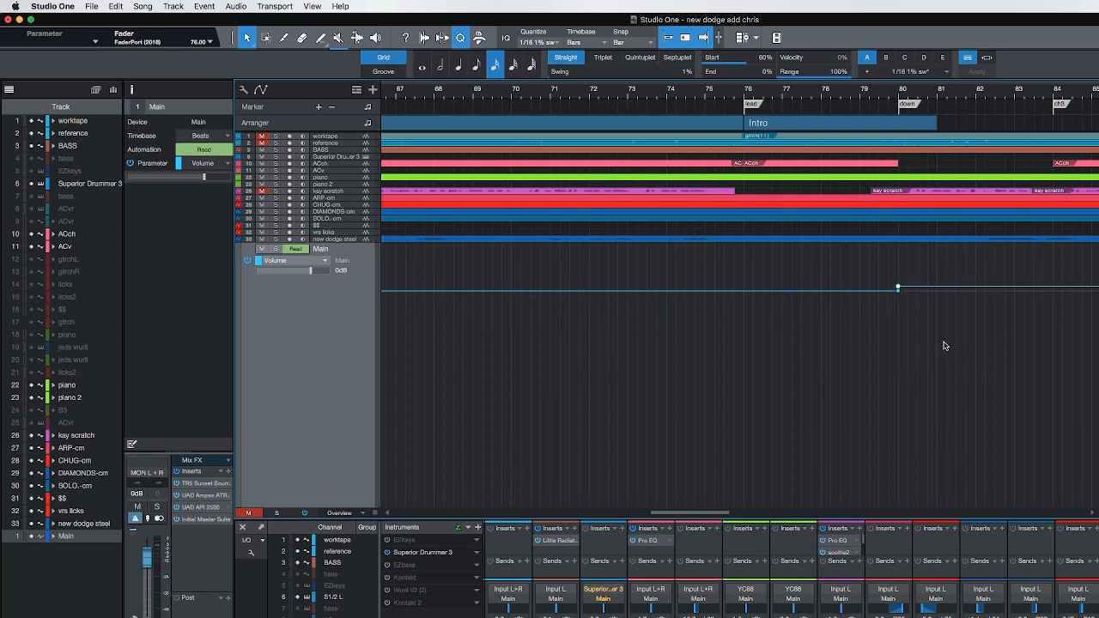
Set the second volume point at bar 80 to -1 dB and undo the extra point added at bar 84.
{"action": "scroll", "coordinate": [943, 345], "scroll_direction": "right", "scroll_amount": 5}
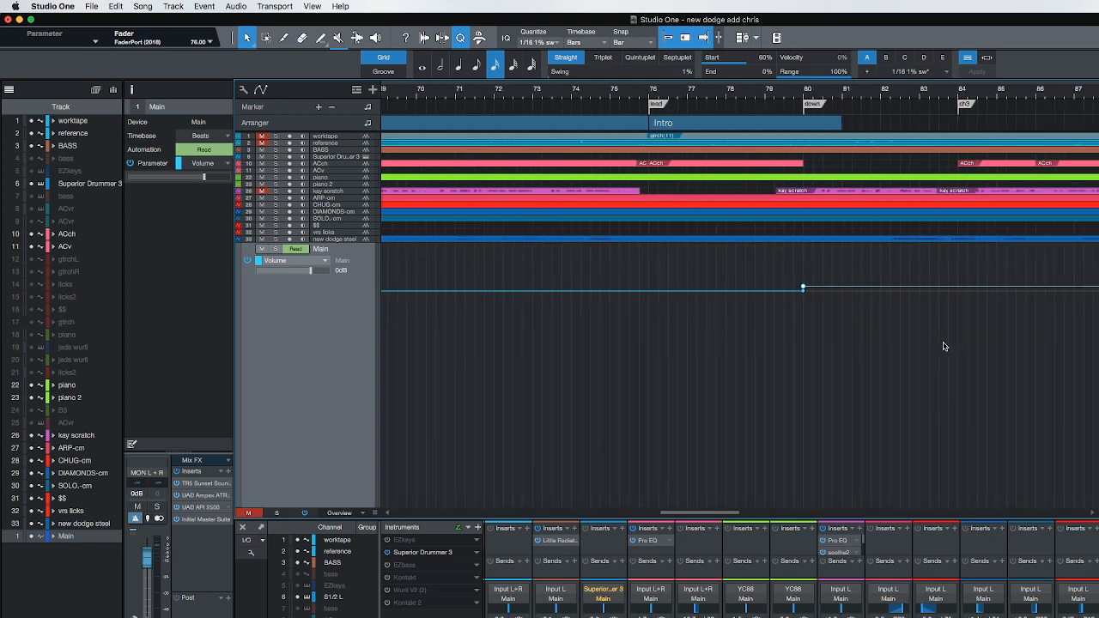
{"action": "left_click", "coordinate": [944, 288]}
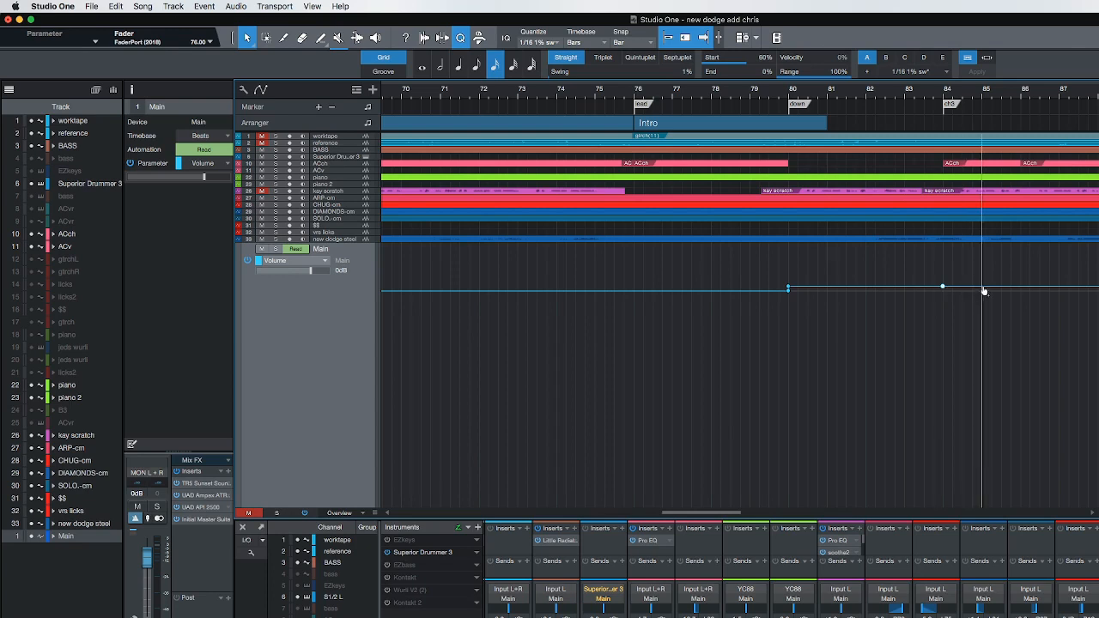
{"action": "mouse_move", "coordinate": [788, 290]}
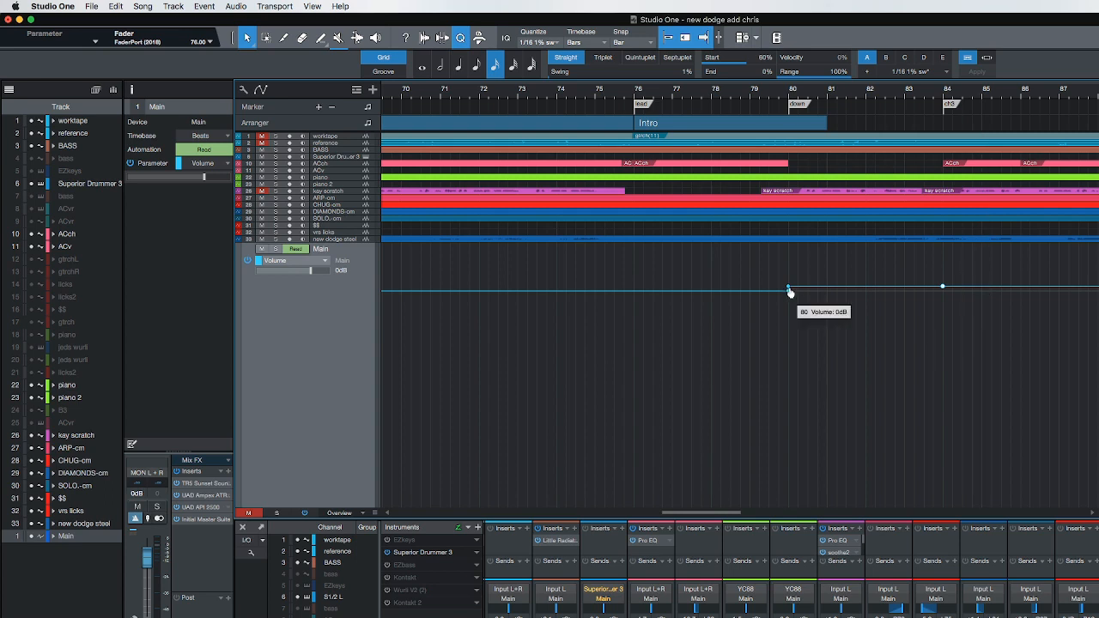
{"action": "left_click_drag", "start_coordinate": [789, 291], "coordinate": [790, 303]}
{"action": "right_click", "coordinate": [790, 303]}
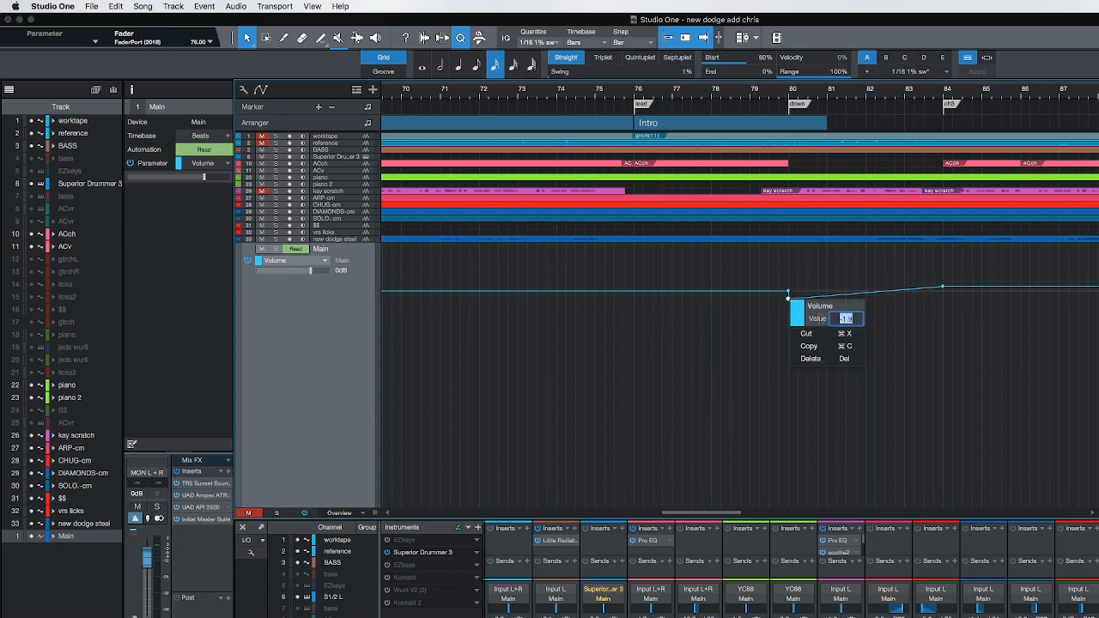
{"action": "type", "text": "-1"}
{"action": "key", "text": "Return"}
{"action": "key", "text": "super+z"}
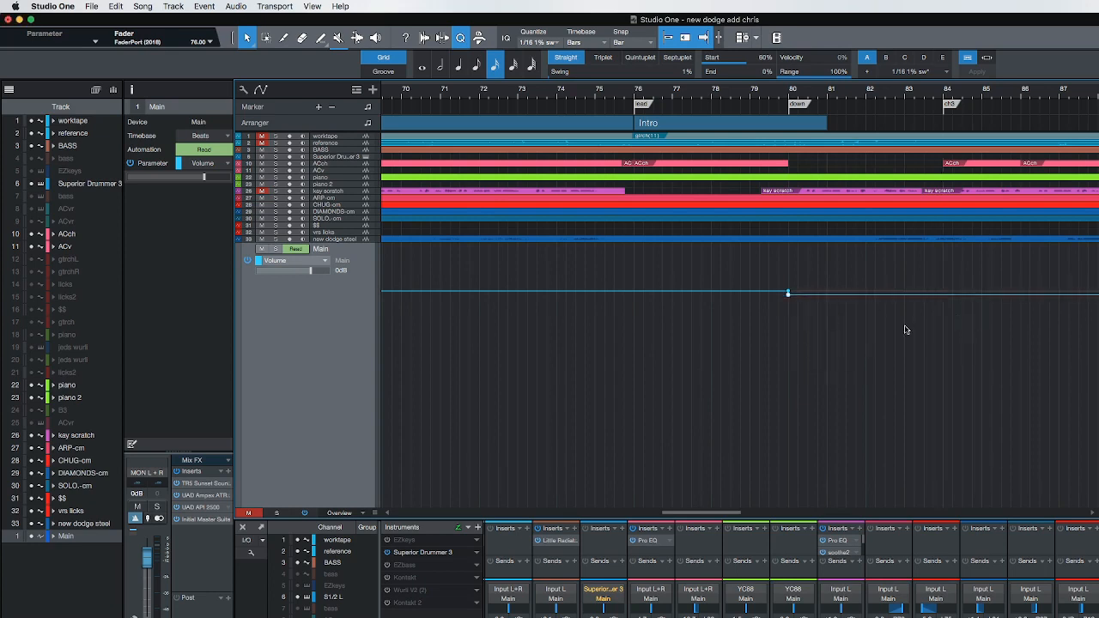
Add two volume points on the Main track at bar 84, bringing the level vertically back up to 0 dB.
{"action": "left_click", "coordinate": [943, 299]}
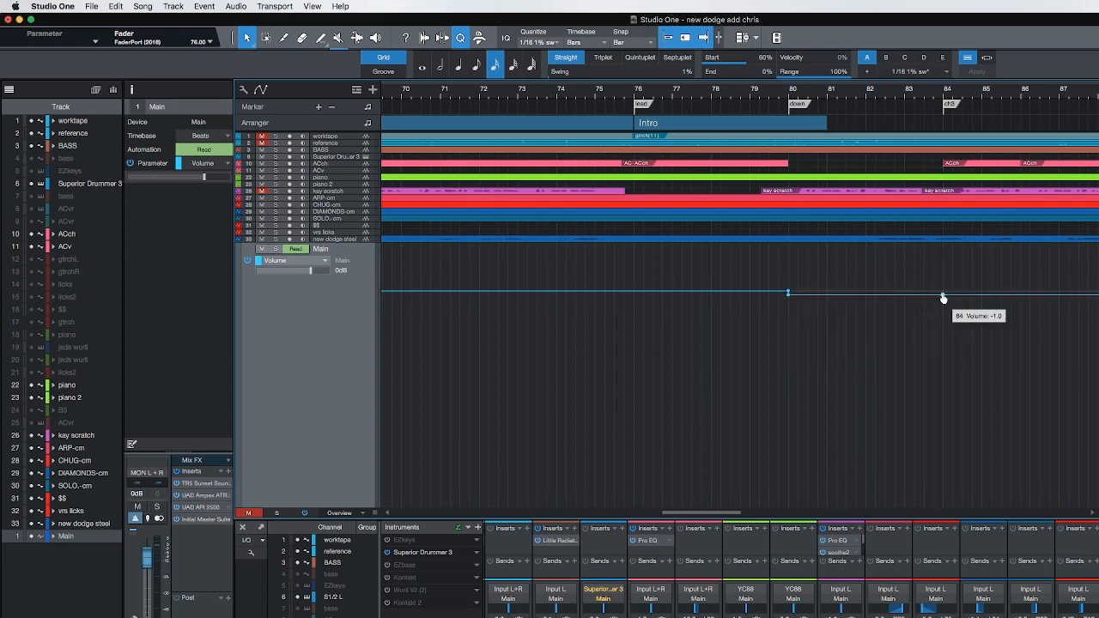
{"action": "left_click_drag", "start_coordinate": [967, 297], "coordinate": [942, 293]}
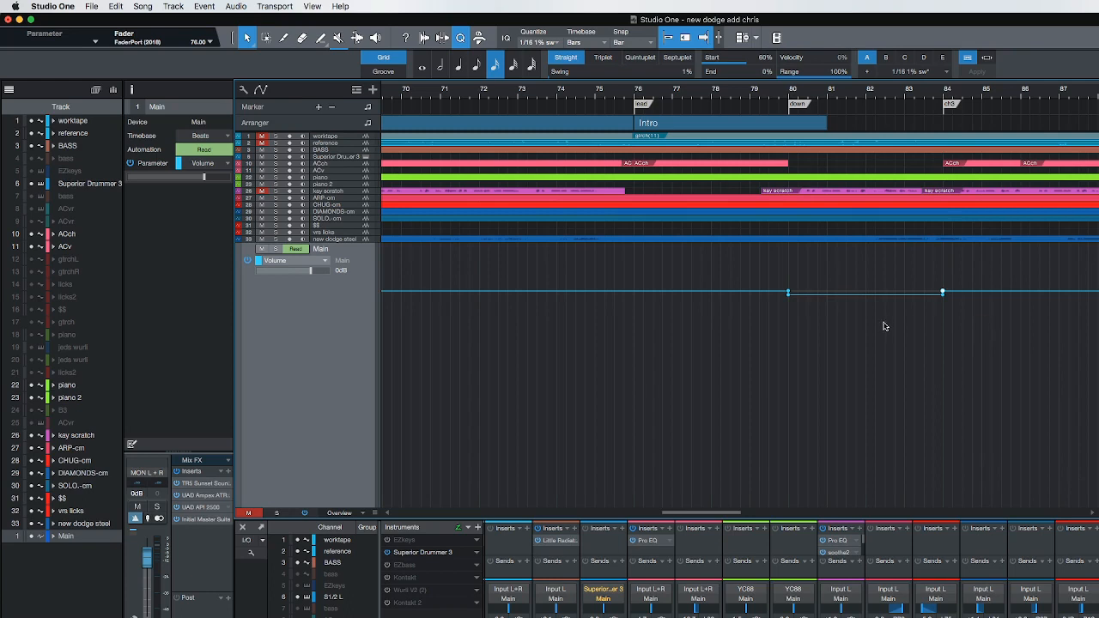
{"action": "scroll", "coordinate": [918, 326], "scroll_direction": "right", "scroll_amount": 5}
{"action": "scroll", "coordinate": [915, 329], "scroll_direction": "right", "scroll_amount": 10}
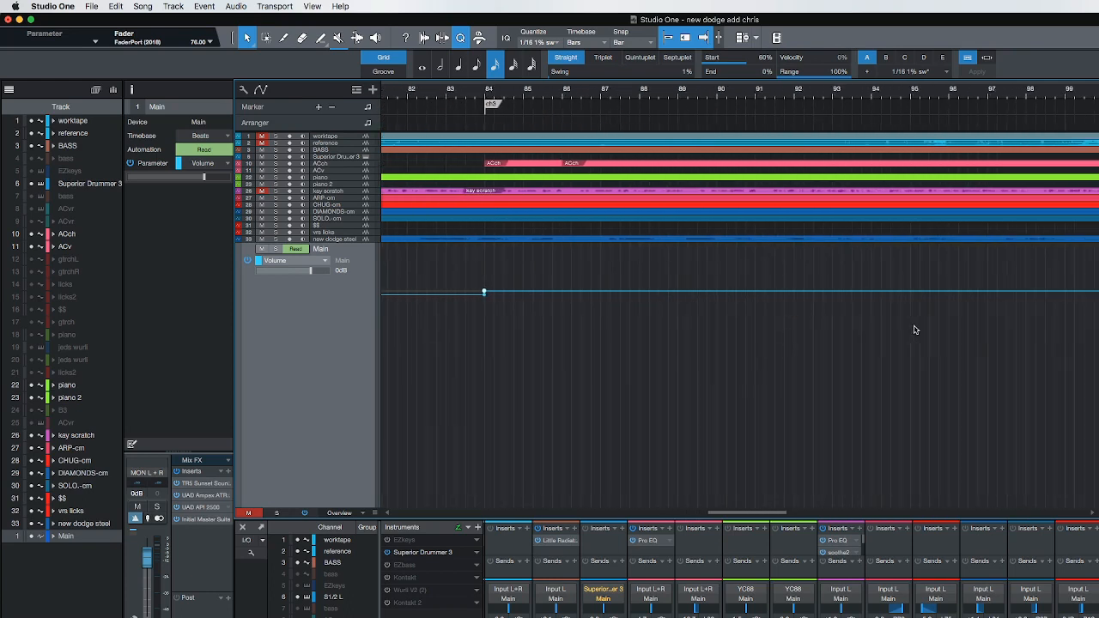
Move the upper volume point at bar 43 back to bar 41 to make a gradual fade, and play the transition.
{"action": "scroll", "coordinate": [916, 329], "scroll_direction": "left", "scroll_amount": 20}
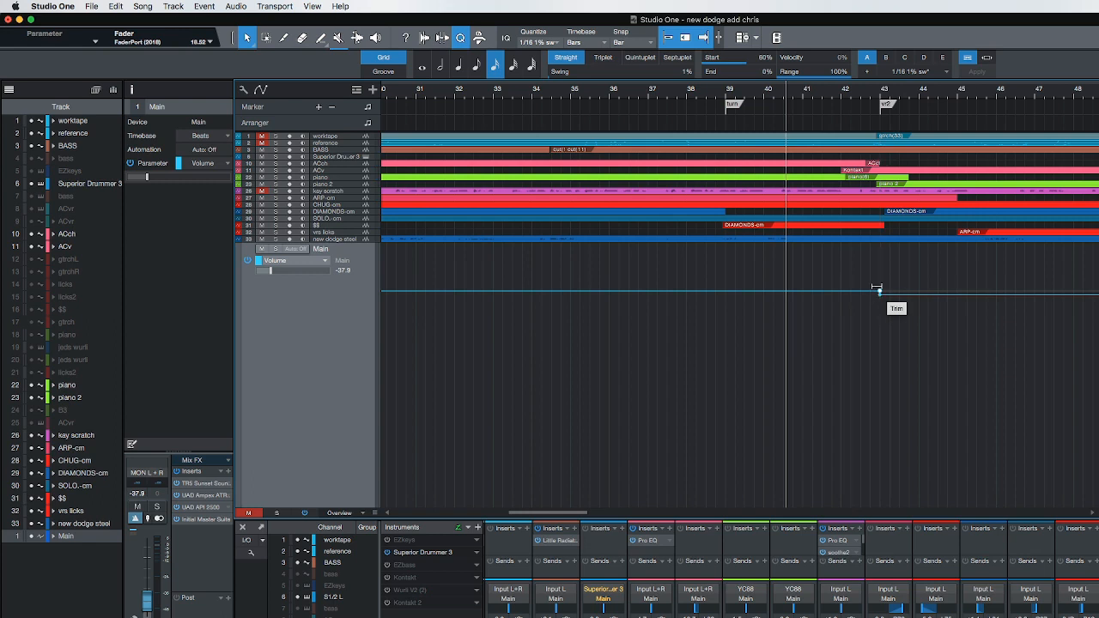
{"action": "mouse_move", "coordinate": [880, 297]}
{"action": "left_click_drag", "start_coordinate": [880, 294], "coordinate": [803, 292]}
{"action": "key", "text": "space"}
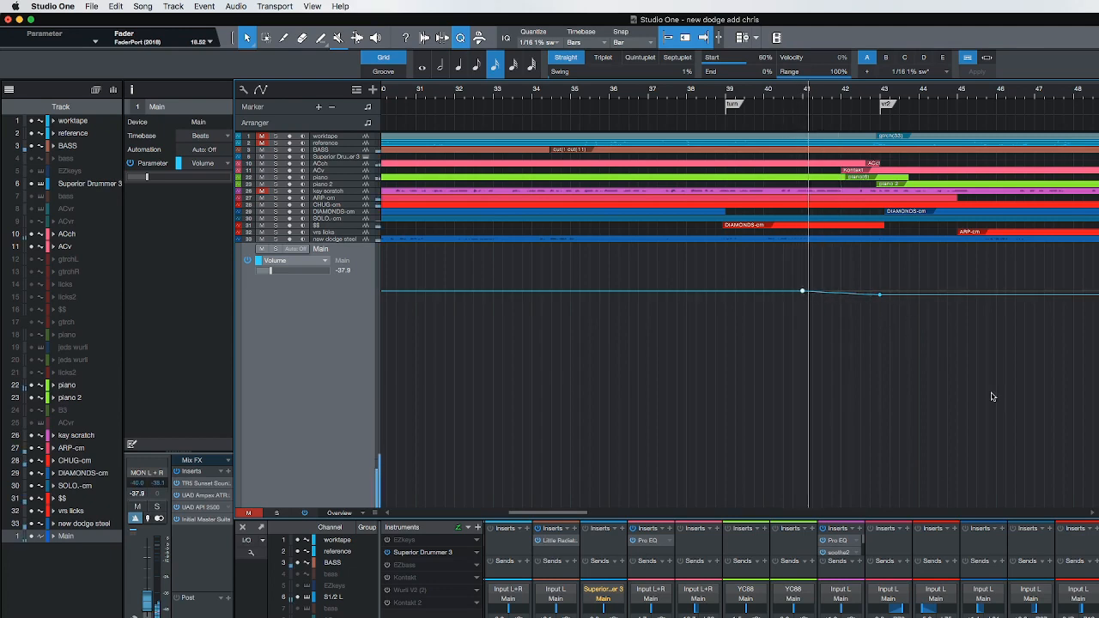
{"action": "left_click", "coordinate": [841, 293]}
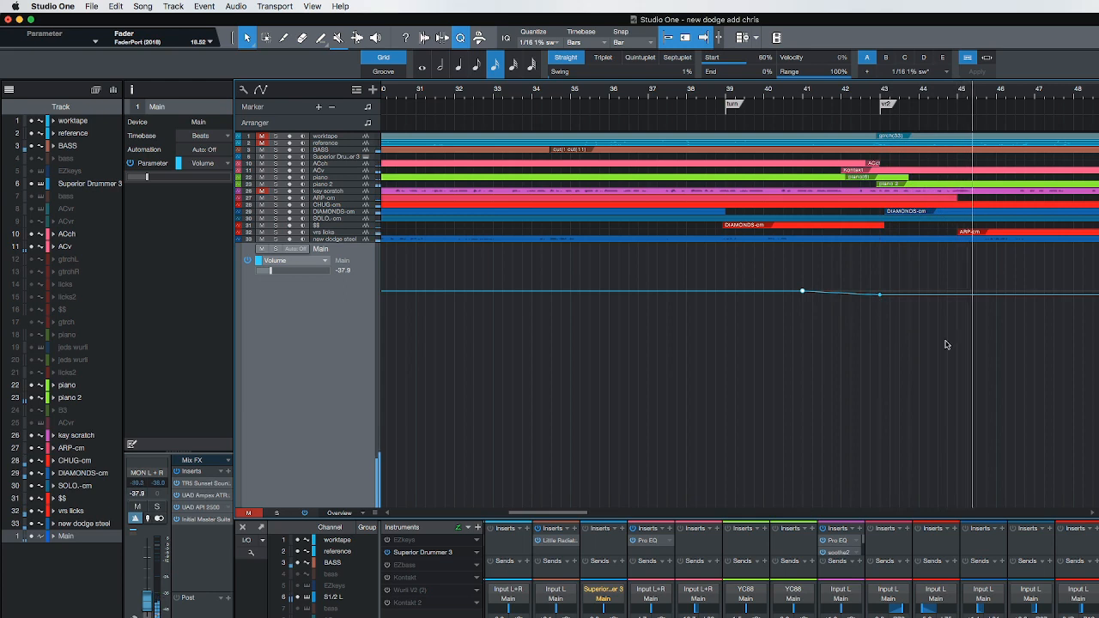
Move the lower volume point at bar 56 back to bar 54 to make a gradual rise into the Chorus.
{"action": "left_click", "coordinate": [852, 301]}
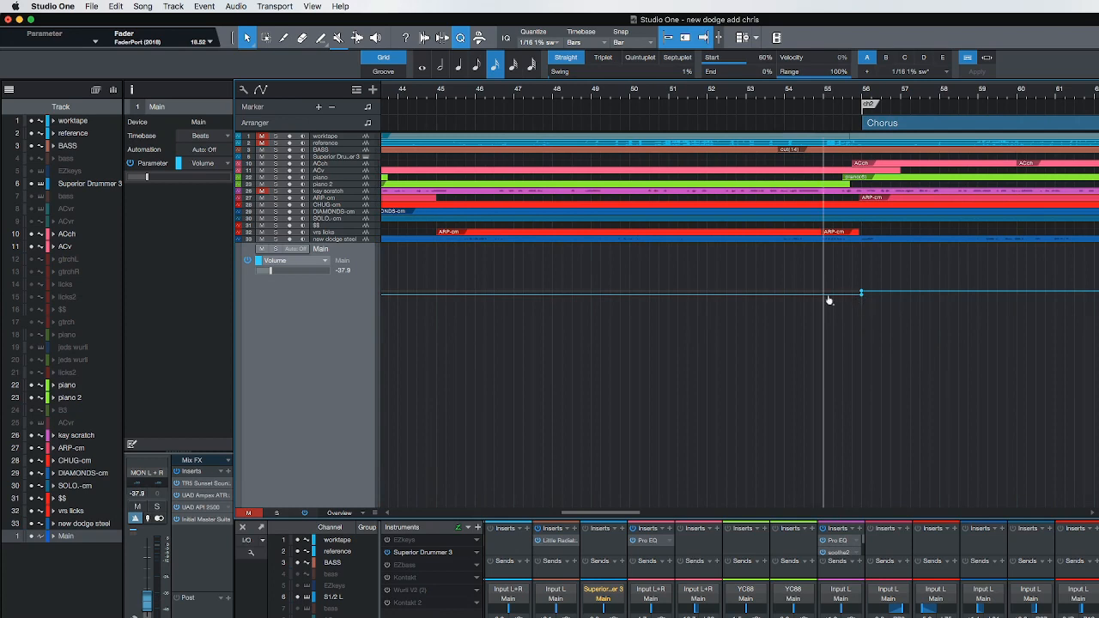
{"action": "left_click_drag", "start_coordinate": [856, 291], "coordinate": [863, 298]}
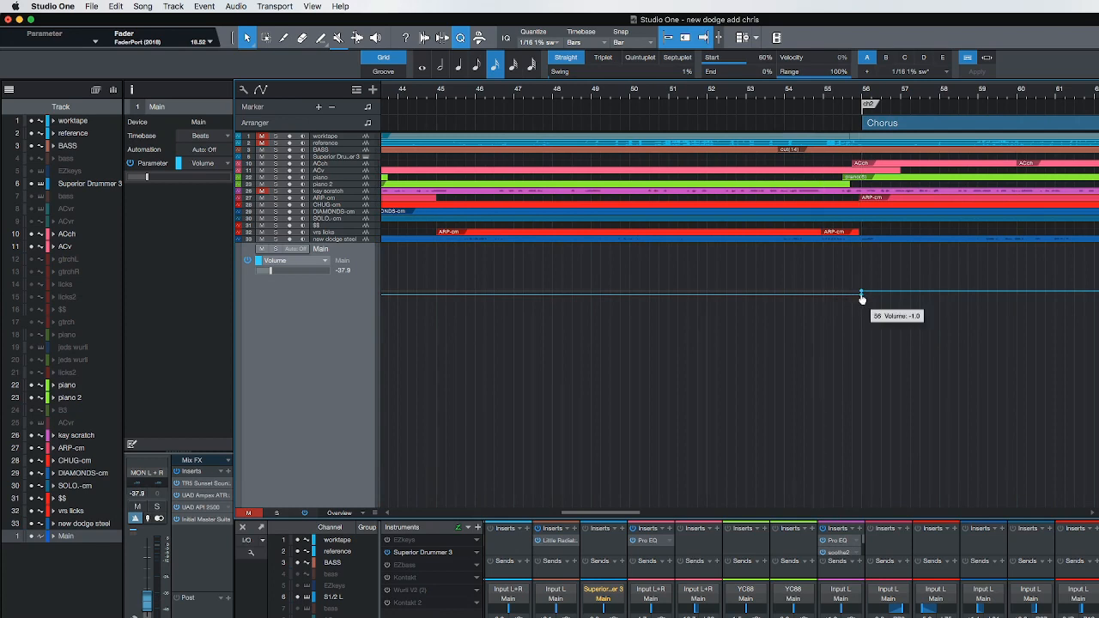
{"action": "left_click", "coordinate": [788, 297]}
{"action": "left_click_drag", "start_coordinate": [790, 299], "coordinate": [776, 298]}
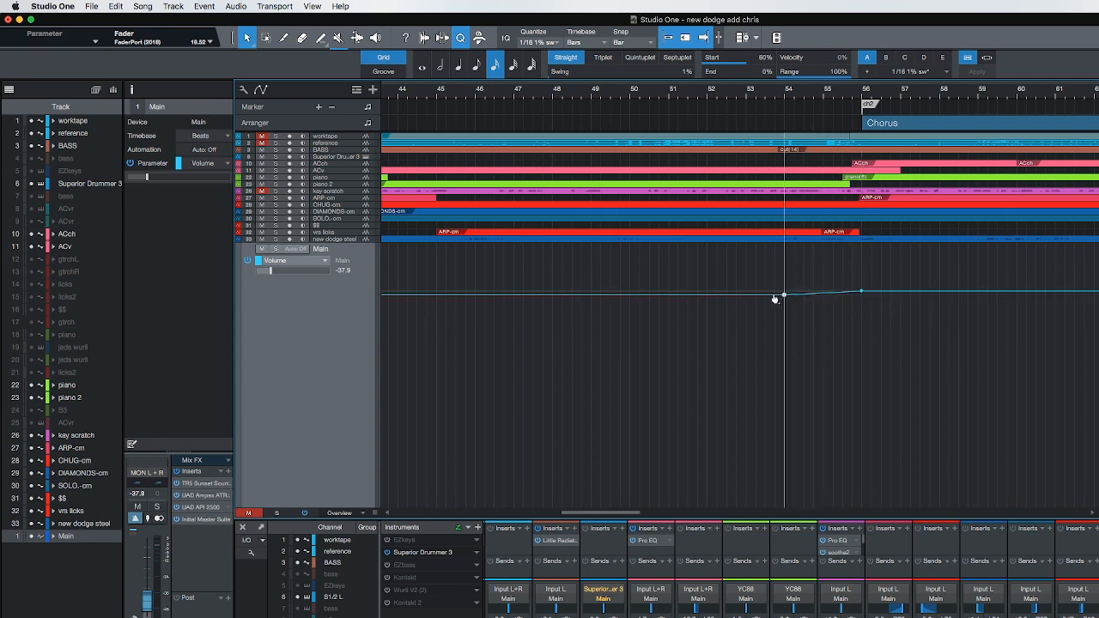
{"action": "left_click", "coordinate": [823, 293]}
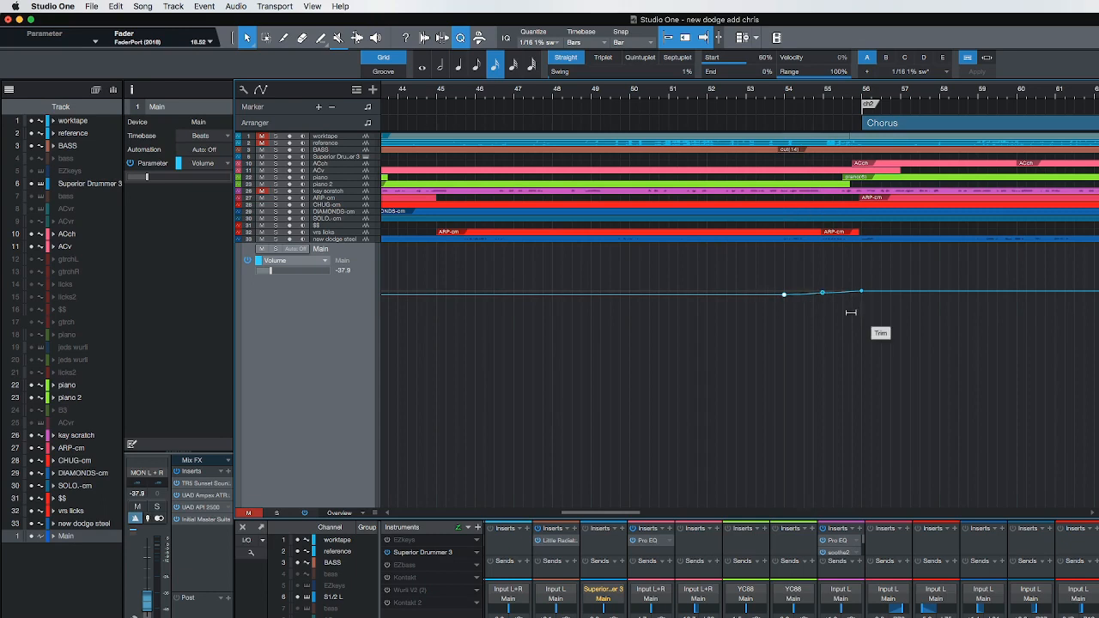
Play the song from just before bar 41 to hear the gradual volume fade into the second verse.
{"action": "scroll", "coordinate": [854, 324], "scroll_direction": "right", "scroll_amount": 10}
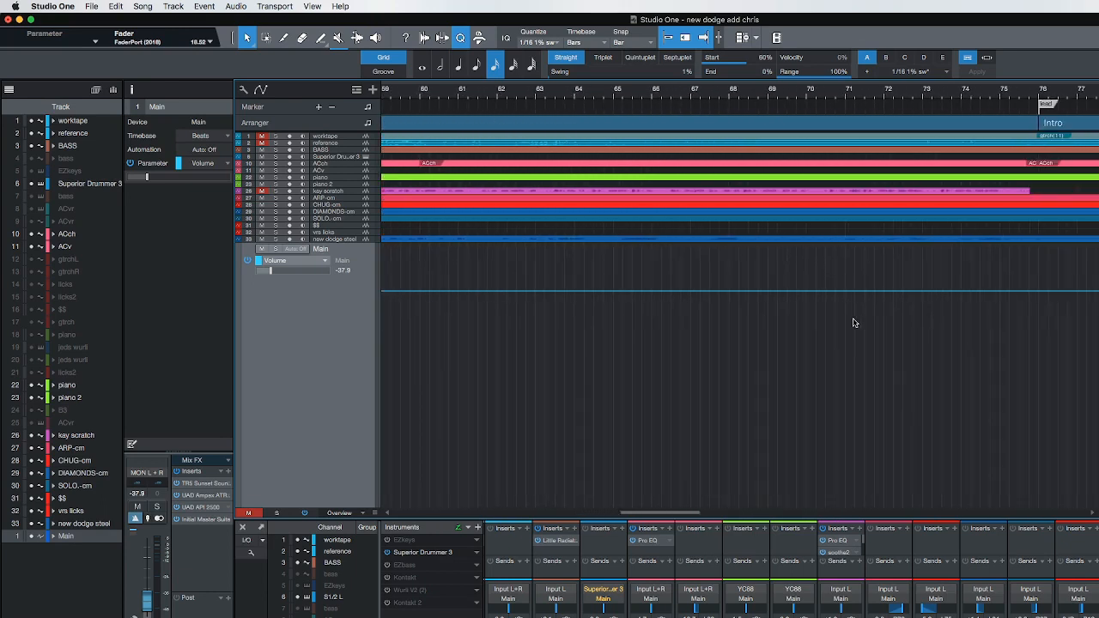
{"action": "scroll", "coordinate": [854, 324], "scroll_direction": "left", "scroll_amount": 20}
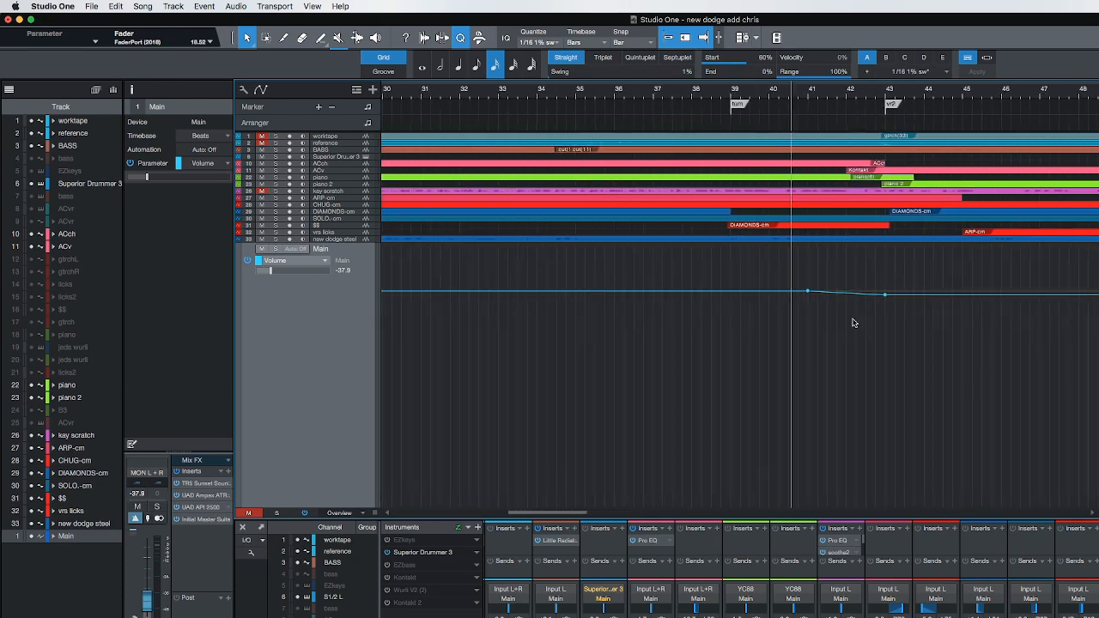
{"action": "scroll", "coordinate": [854, 324], "scroll_direction": "right", "scroll_amount": 5}
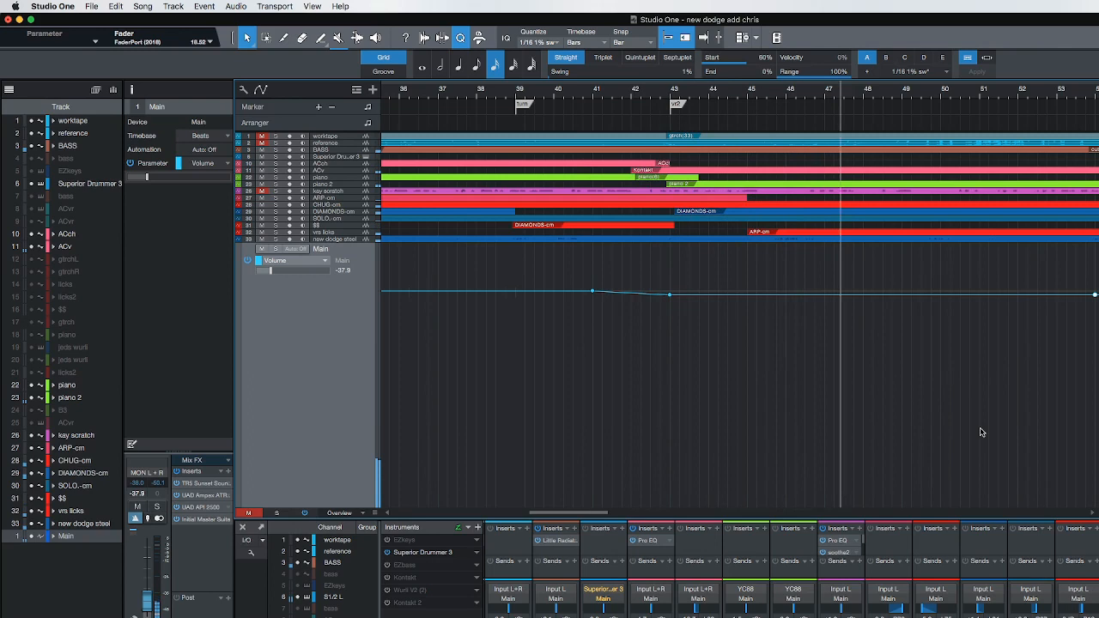
{"action": "key", "text": "space"}
Select all the volume automation points on the Main track across the whole song and delete them.
{"action": "key", "text": "f"}
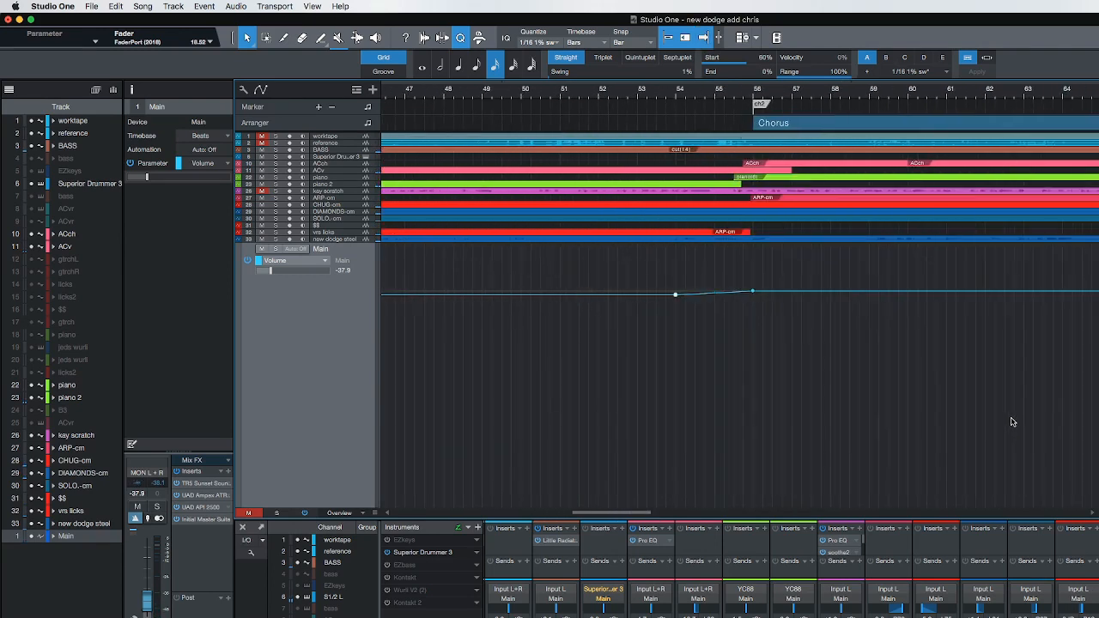
{"action": "key", "text": "shift+f"}
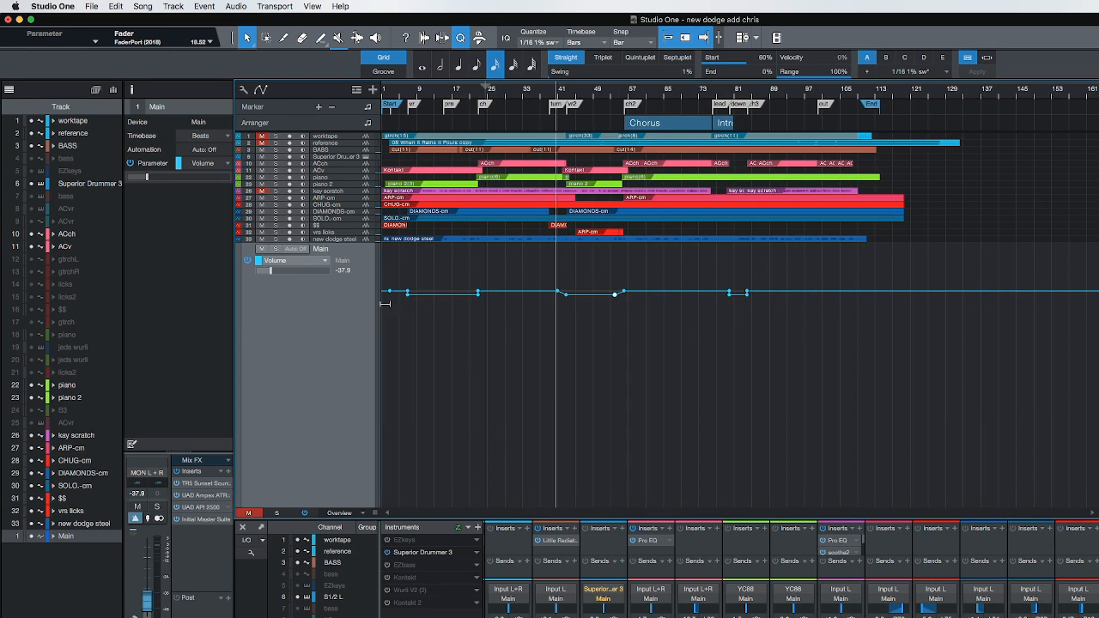
{"action": "left_click_drag", "start_coordinate": [795, 378], "coordinate": [283, 356]}
{"action": "key", "text": "Delete"}
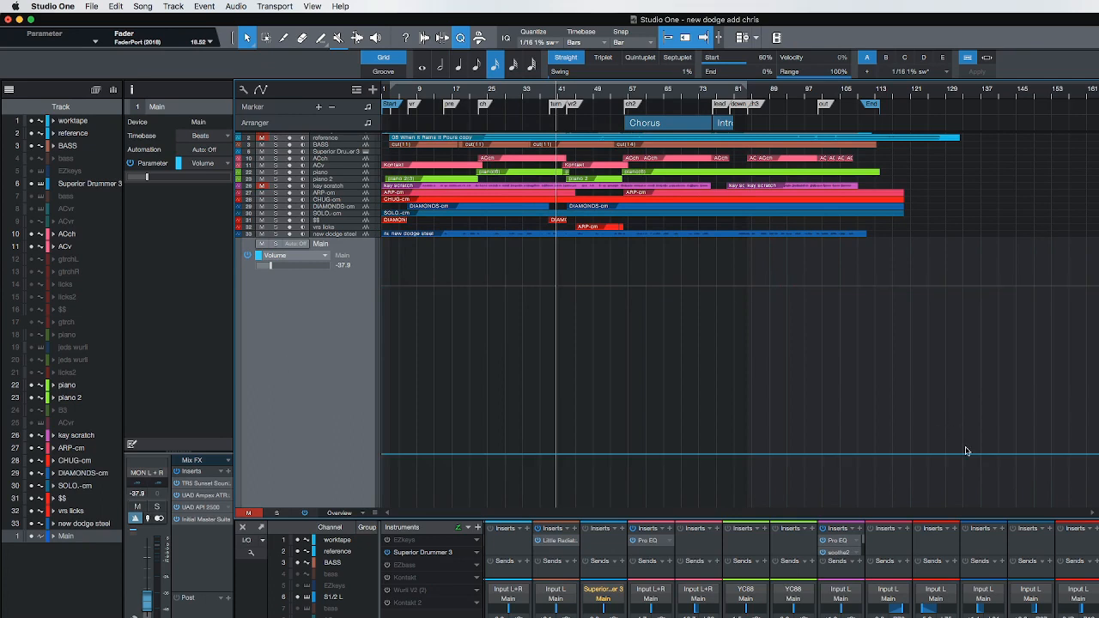